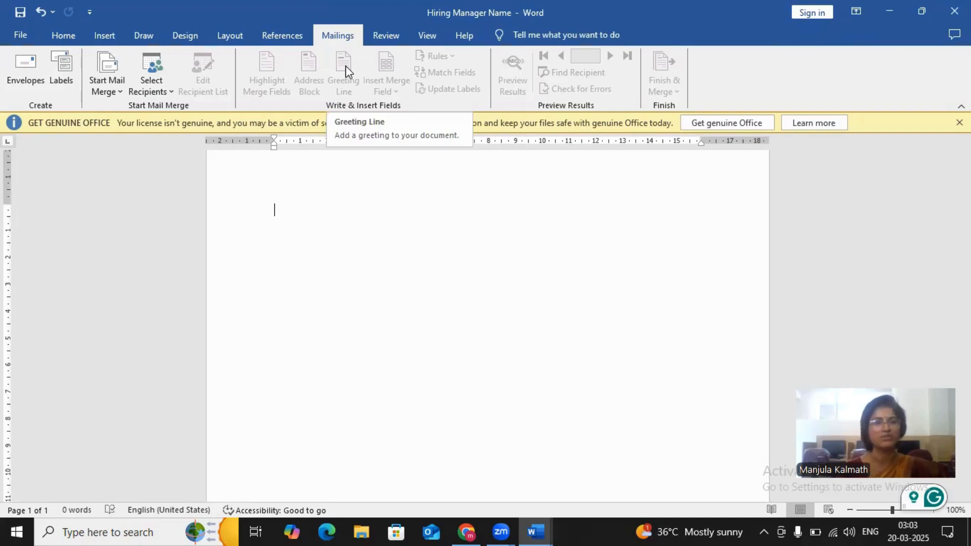
- Set the document up as a mail merge letter and paste the copied job application letter into the blank page
click(104, 81)
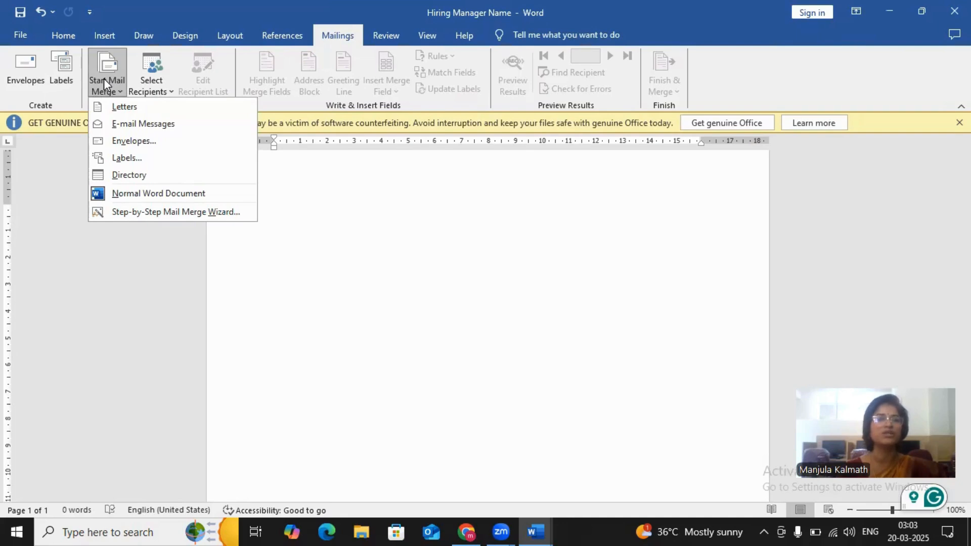
click(119, 107)
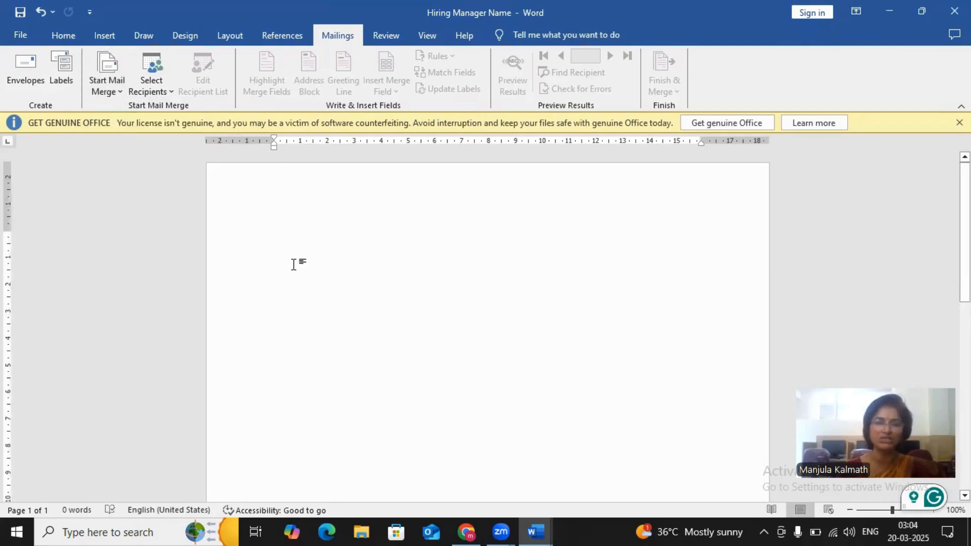
text(To, [Hiring Manager] [Company Name] [Company Address] Subject: Application for [Job Title]  Dear [Hiring Manager Name],  I am writing to express my strong interest in the [Job Title] position at [Company Name], as advertised on [Platform where you saw the job posting]. With [Number] years of experience in relevant field, I am confident I possess the skills and qualifications to excel in this role.)
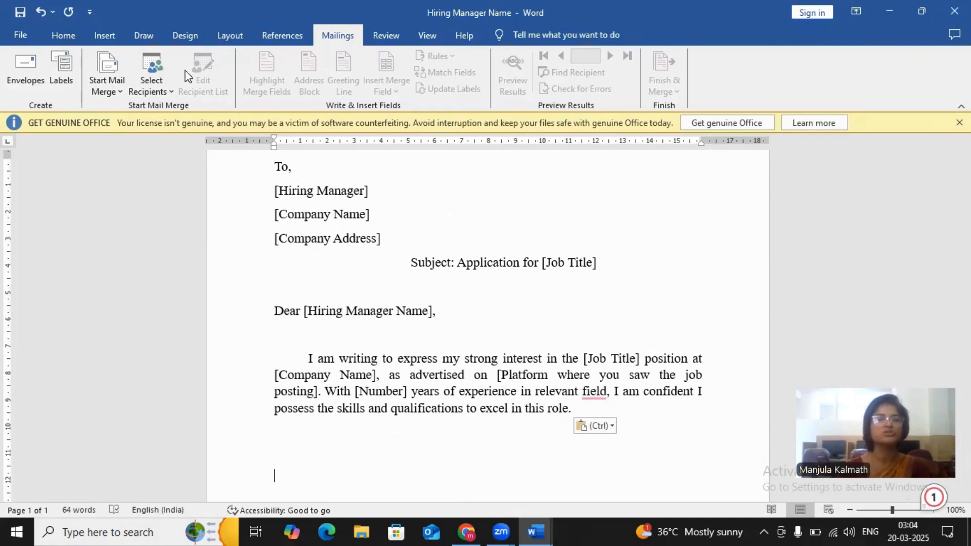
- Start the step-by-step mail merge wizard and advance to recipient selection, keeping Letters and the current document
click(119, 92)
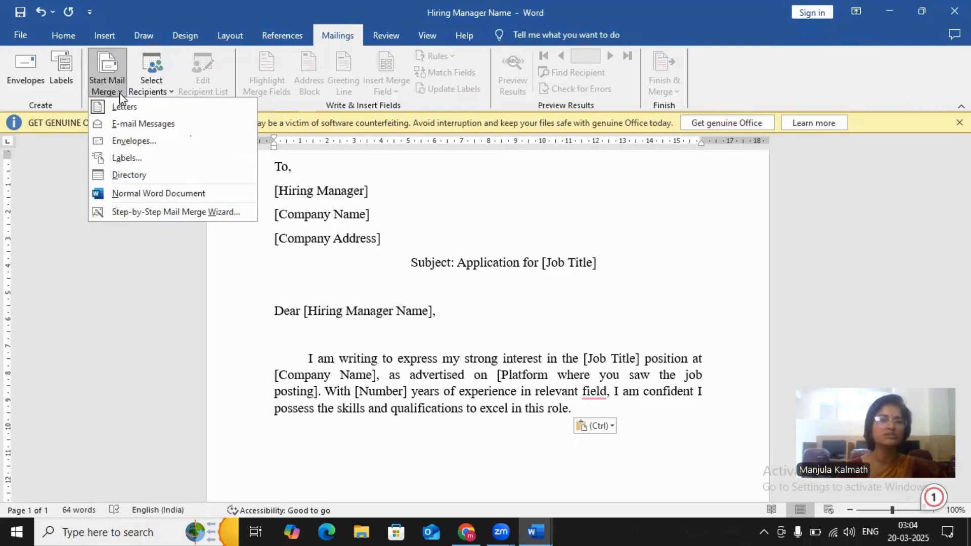
click(153, 213)
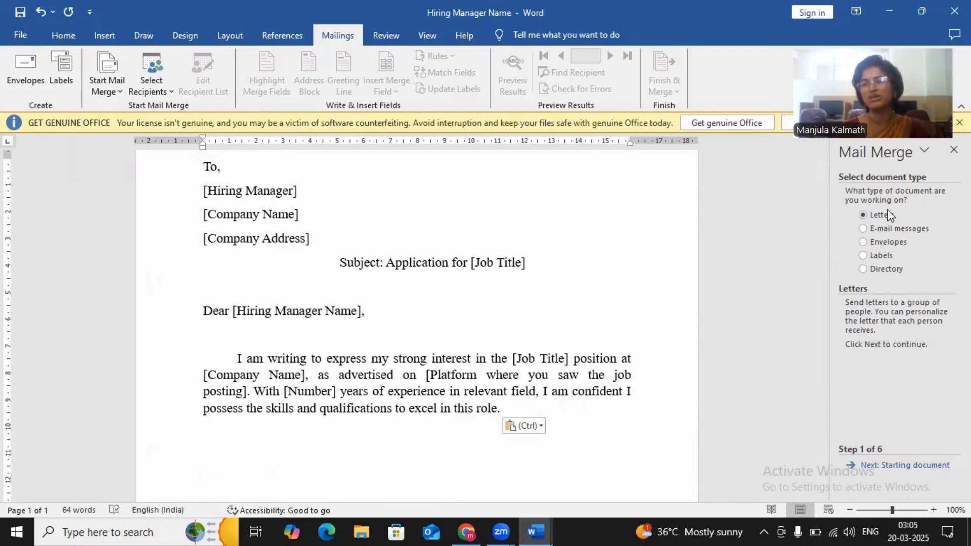
click(896, 466)
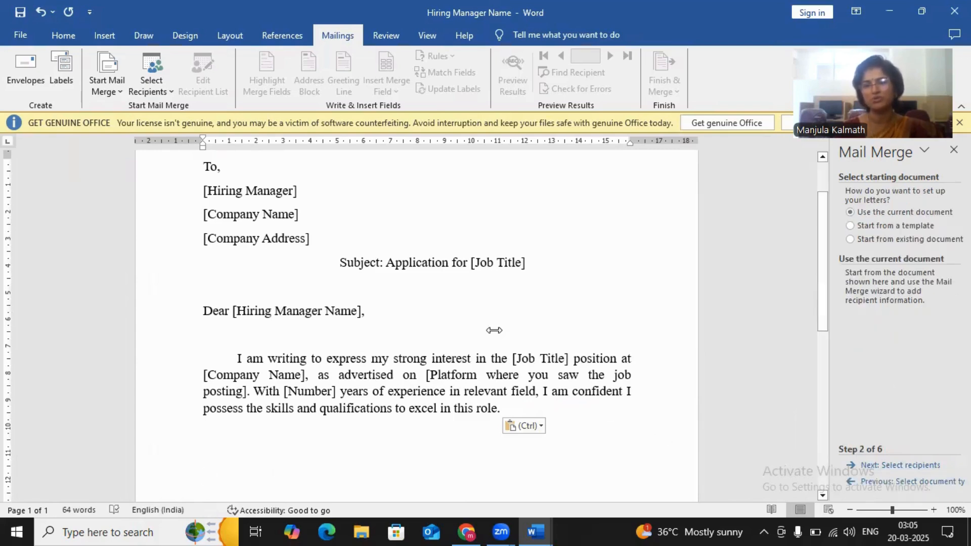
click(458, 312)
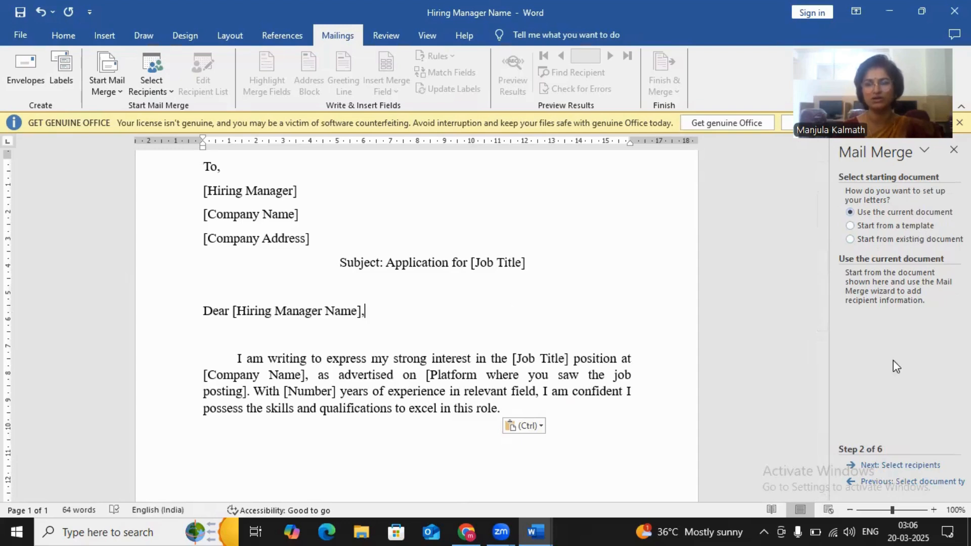
click(900, 465)
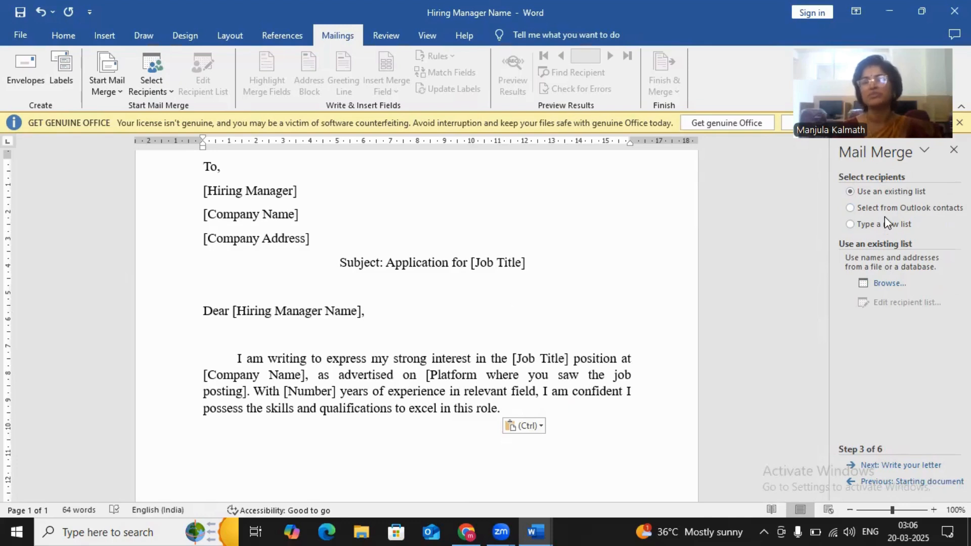
- Choose to type a new recipient list and create it, moving the address list window off the letter's address block
click(850, 224)
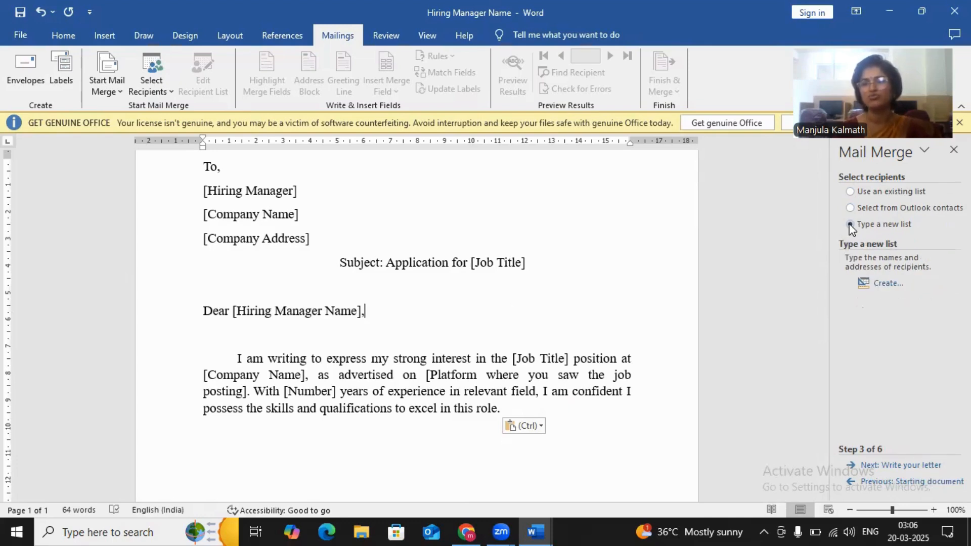
click(884, 283)
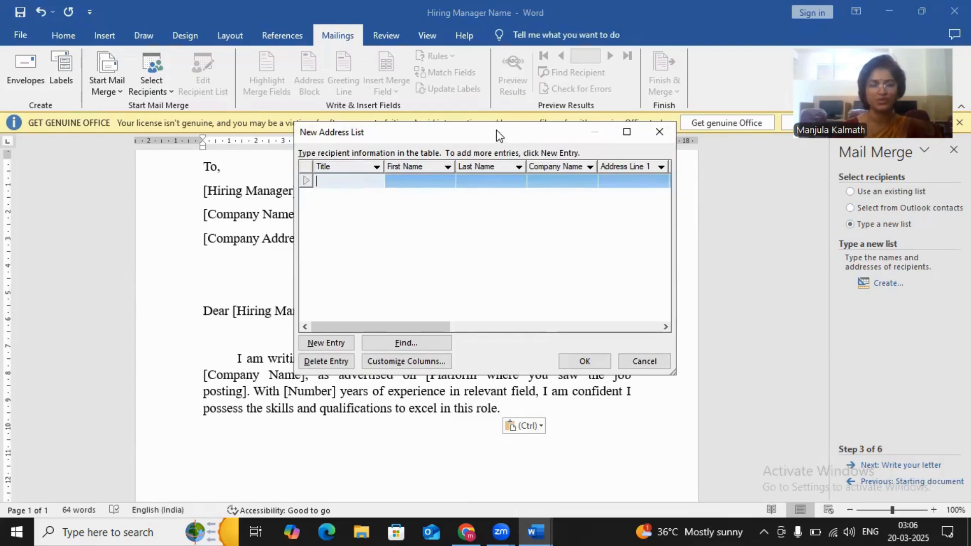
drag(497, 132, 667, 156)
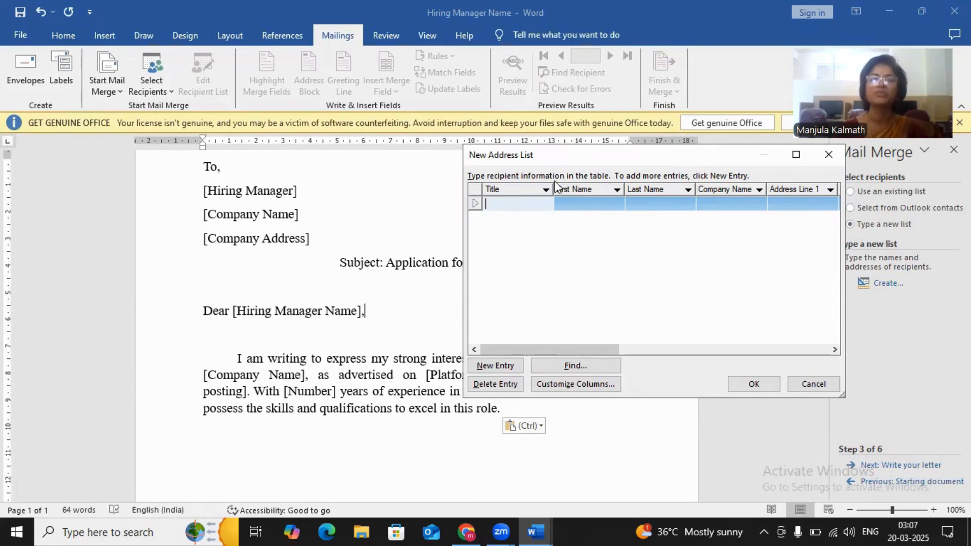
- Delete all default fields, from Title through E-mail Address, from the new address list's columns
click(575, 386)
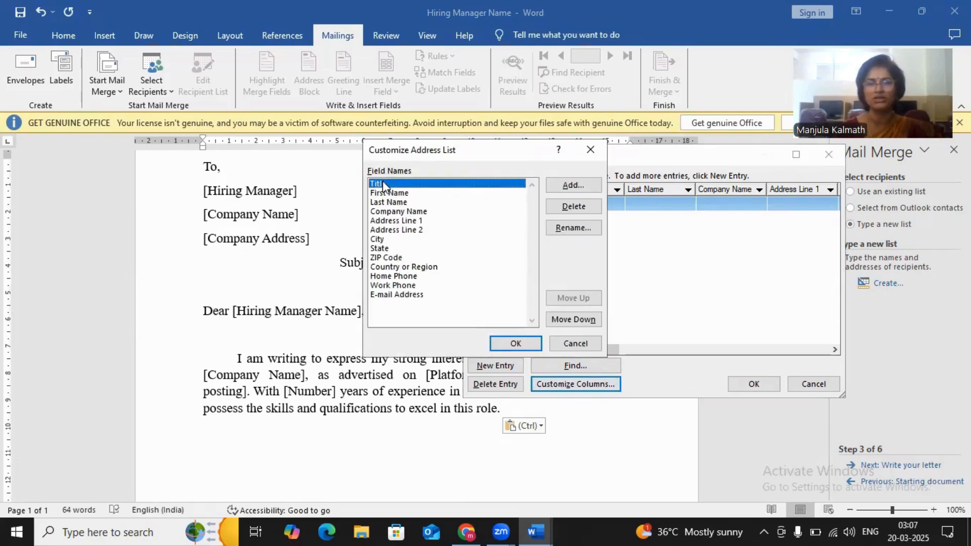
click(555, 202)
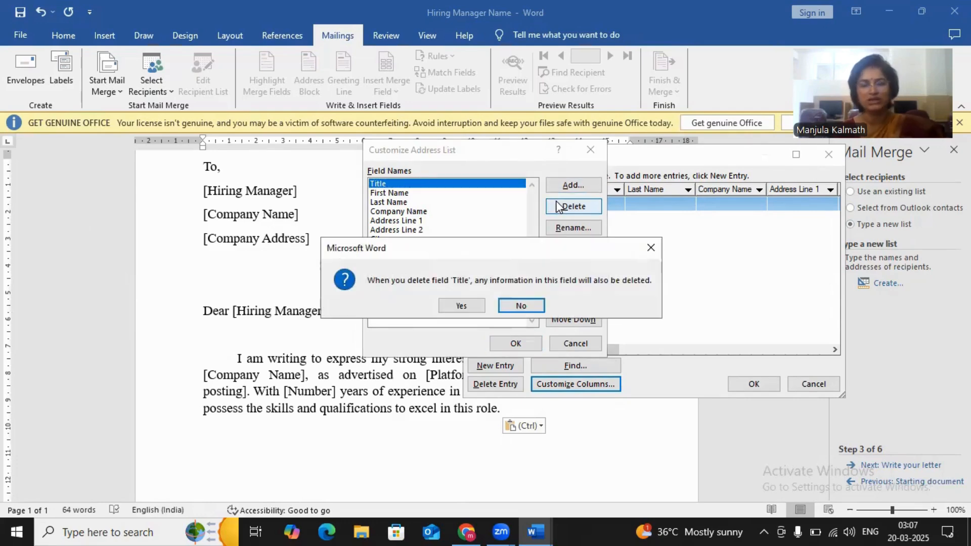
key(y)
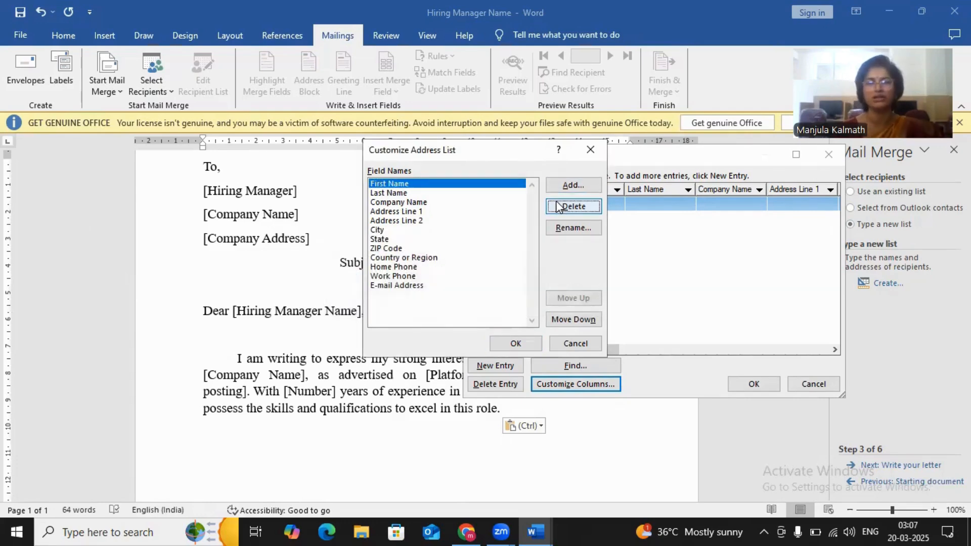
click(558, 207)
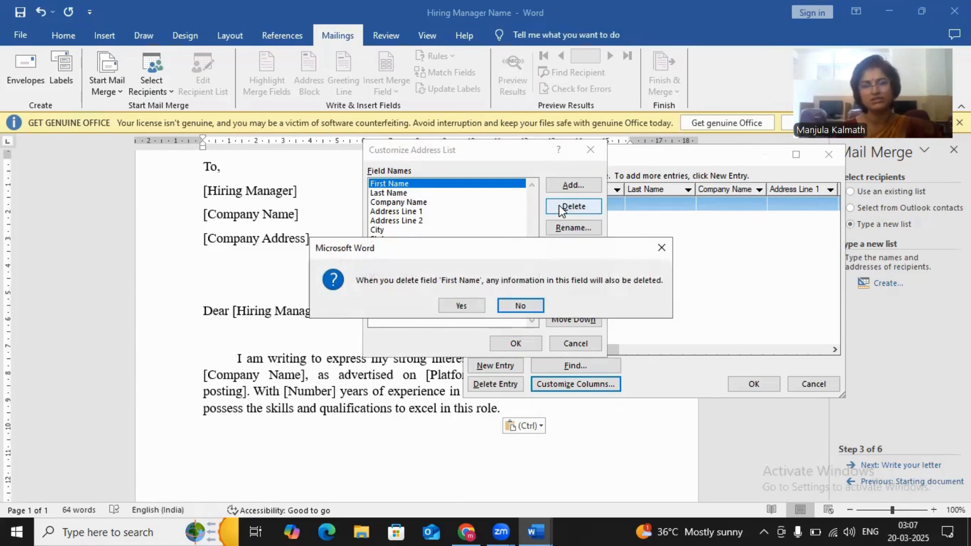
key(y)
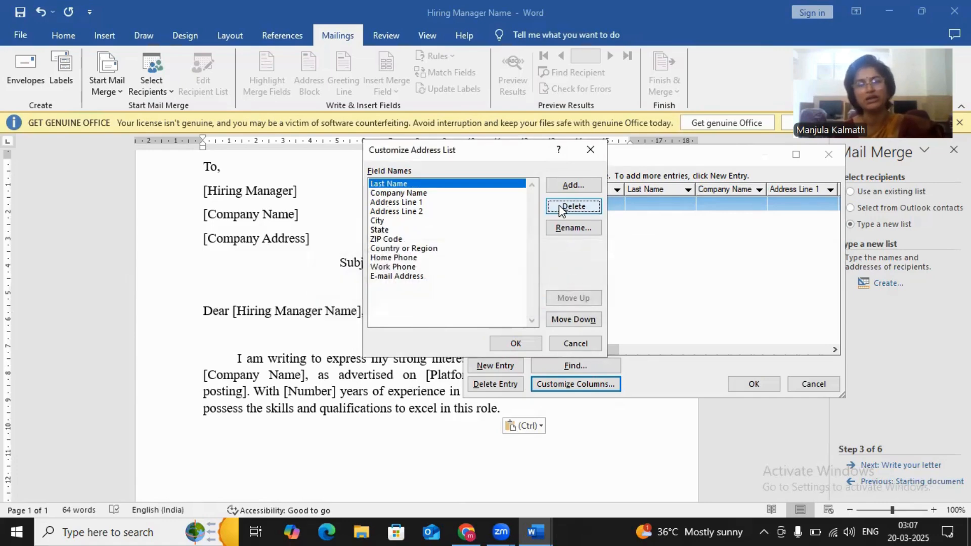
click(560, 208)
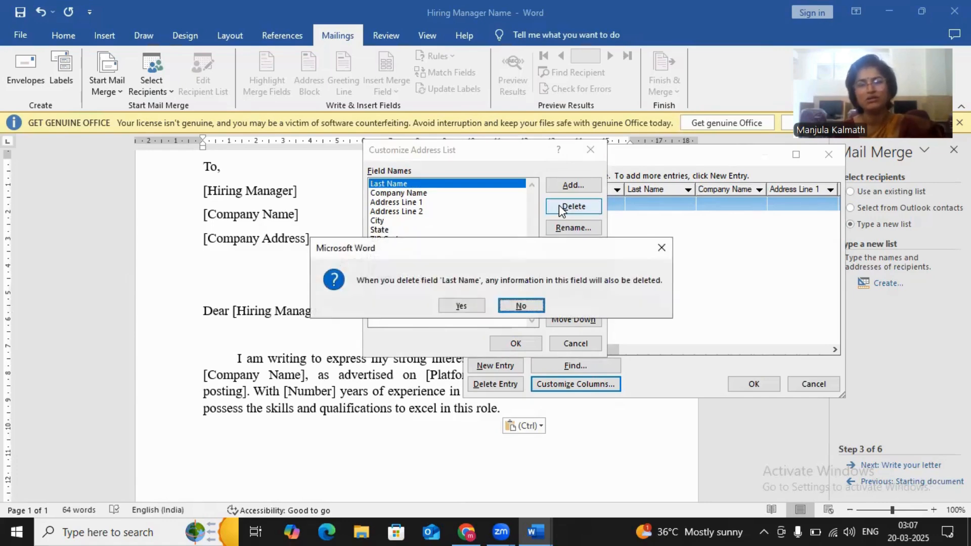
key(Return)
click(560, 208)
key(Return)
click(560, 208)
key(Return)
click(560, 207)
key(Return)
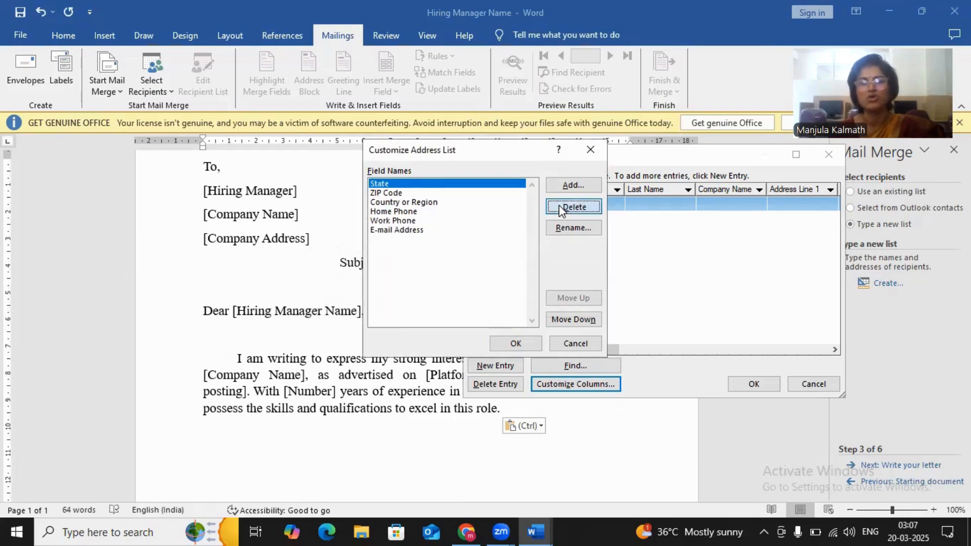
click(559, 208)
key(Return)
click(559, 207)
key(Return)
click(559, 208)
key(Return)
click(559, 207)
key(Return)
click(559, 207)
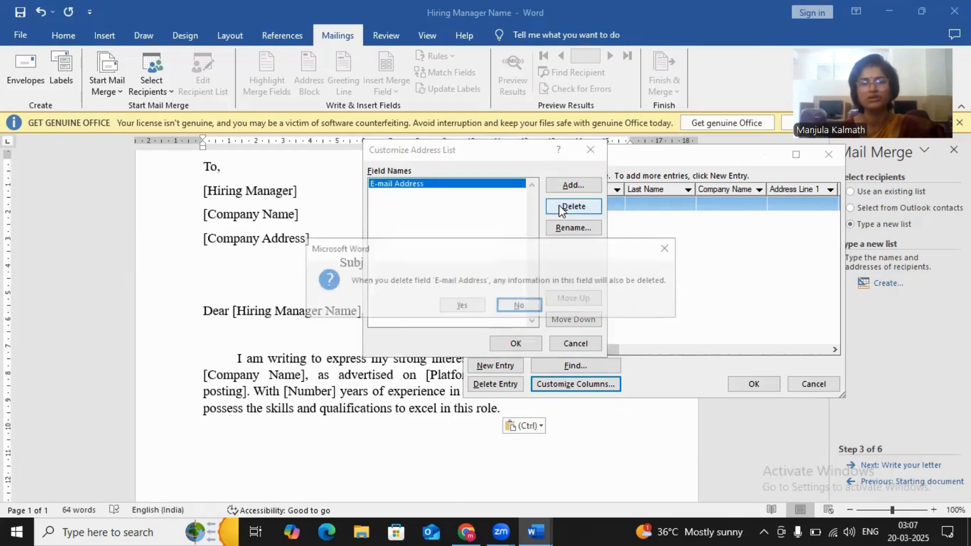
key(Return)
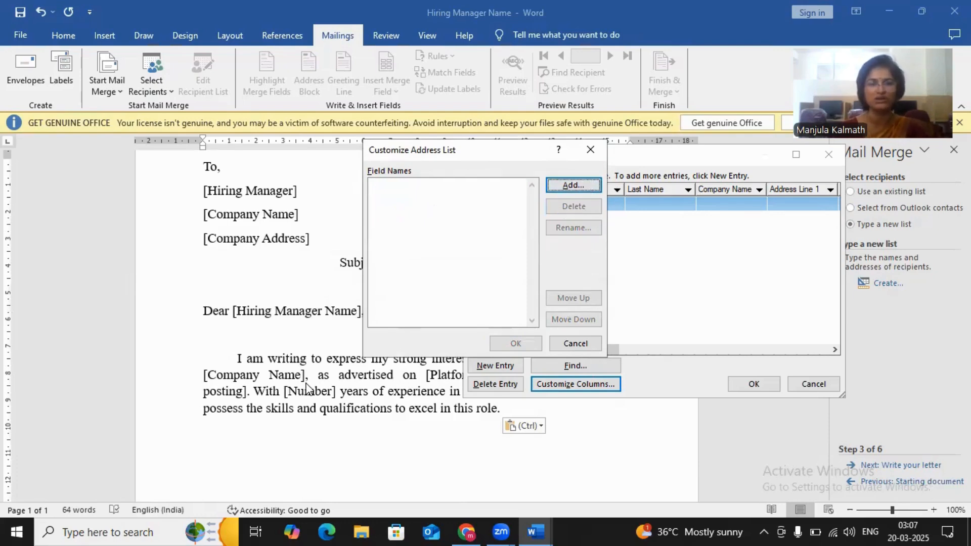
- Add the custom fields Manager and comp_name to the address list
click(573, 187)
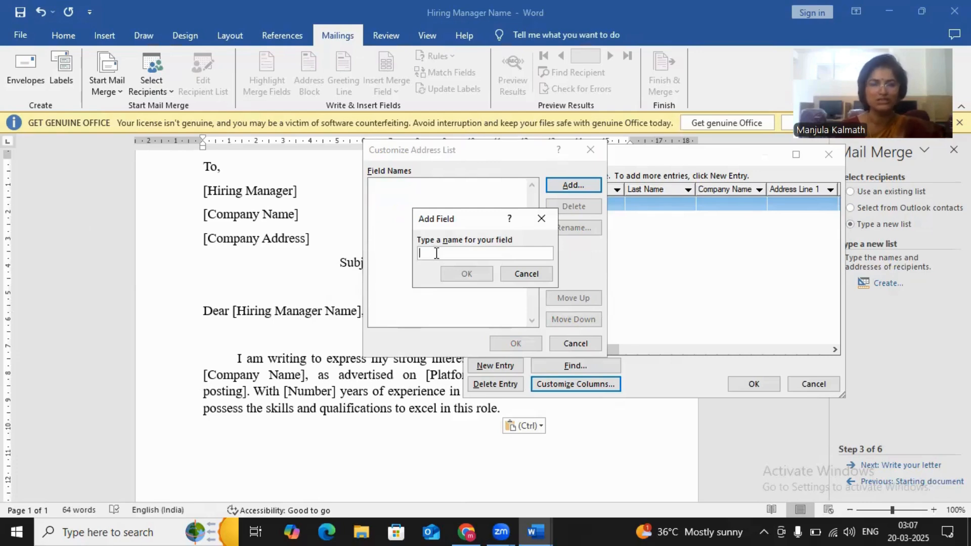
text(Manager)
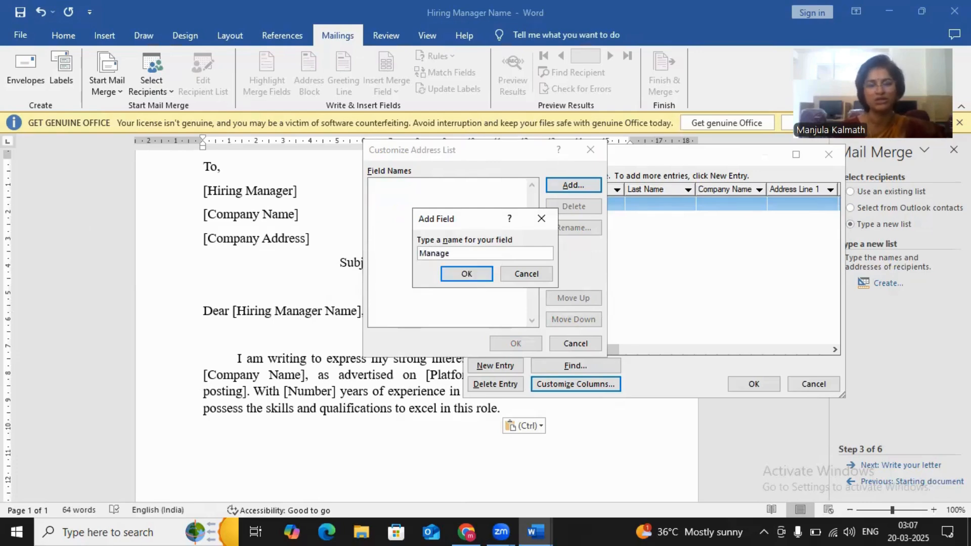
click(475, 276)
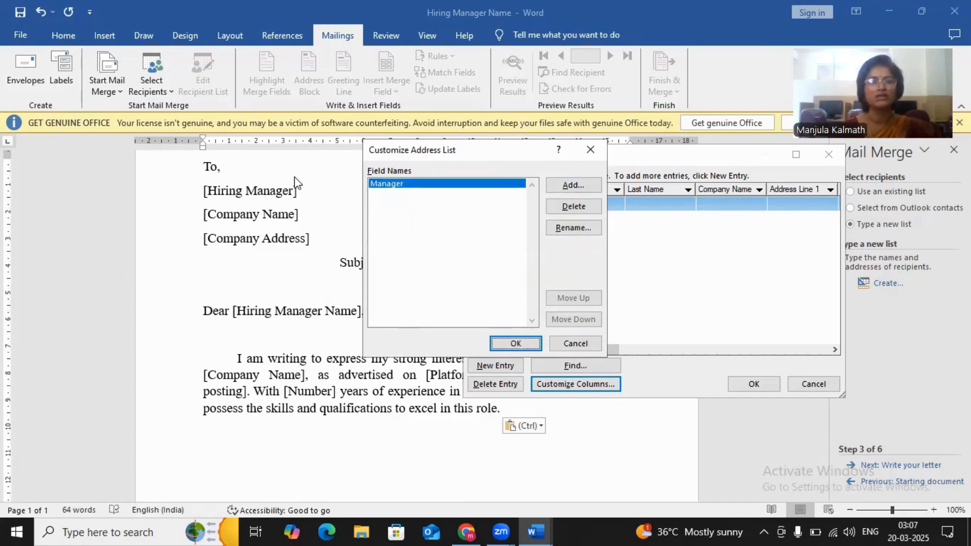
click(566, 187)
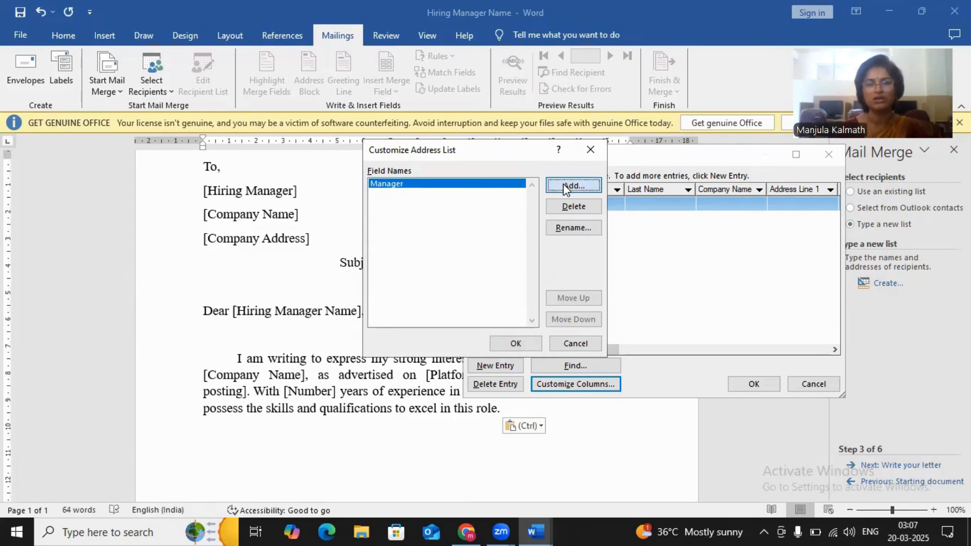
text(co)
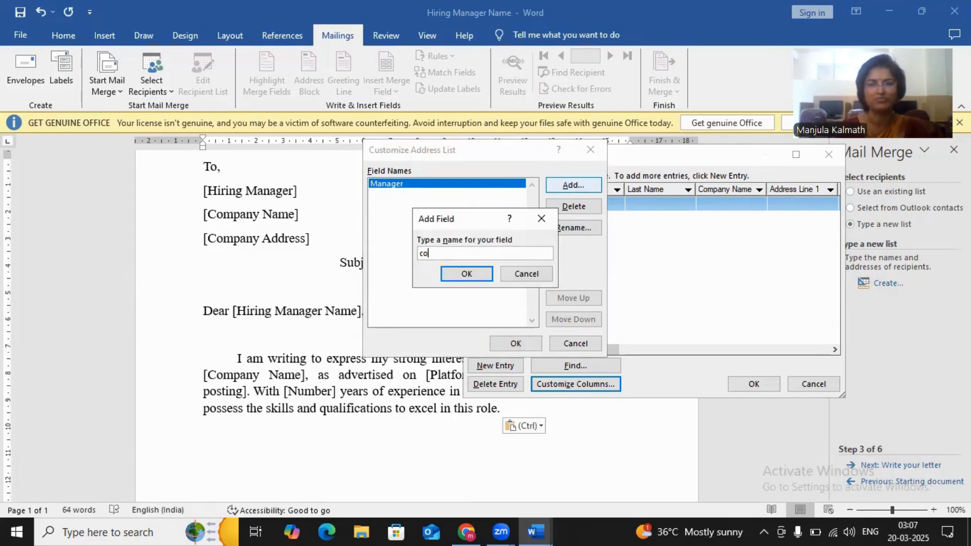
text(mp_)
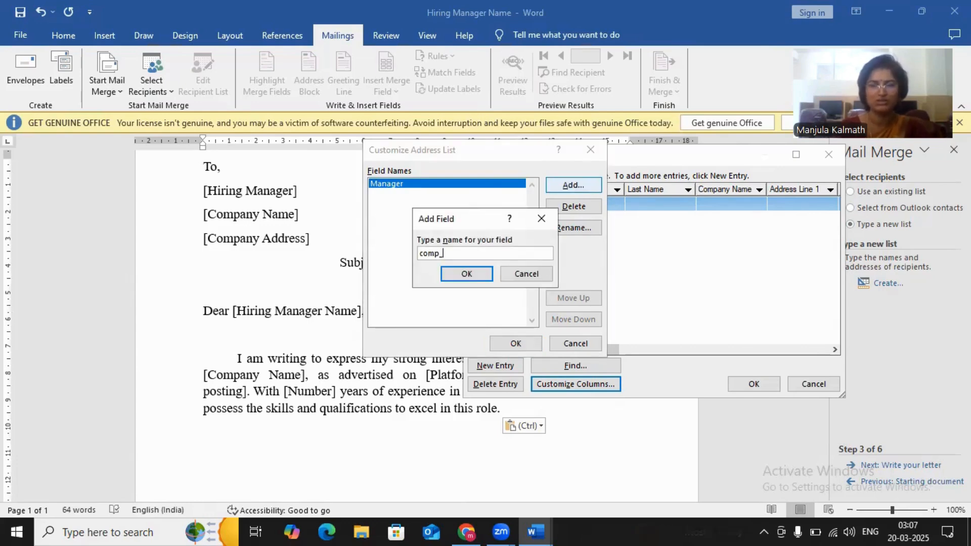
text(name)
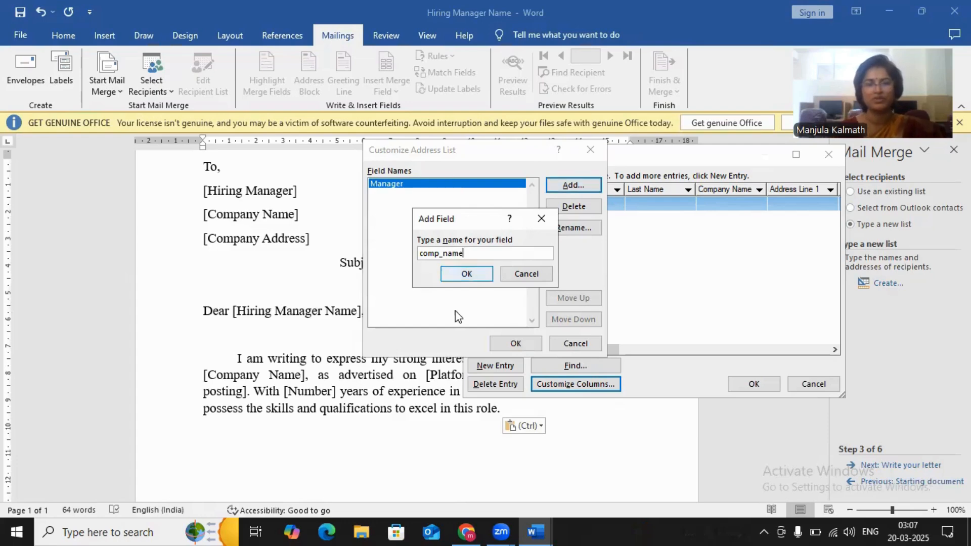
click(465, 276)
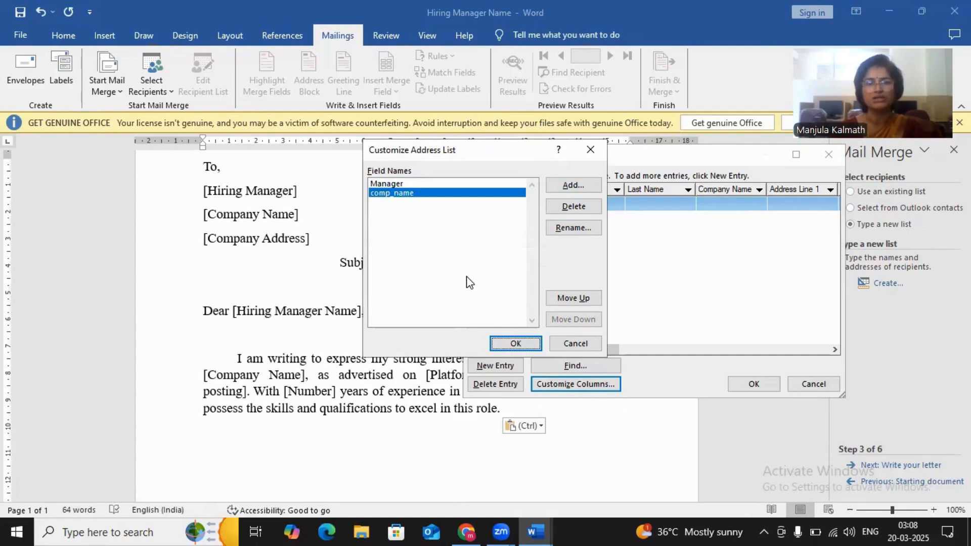
- Add a custom field named comp_address after comp_name
click(573, 185)
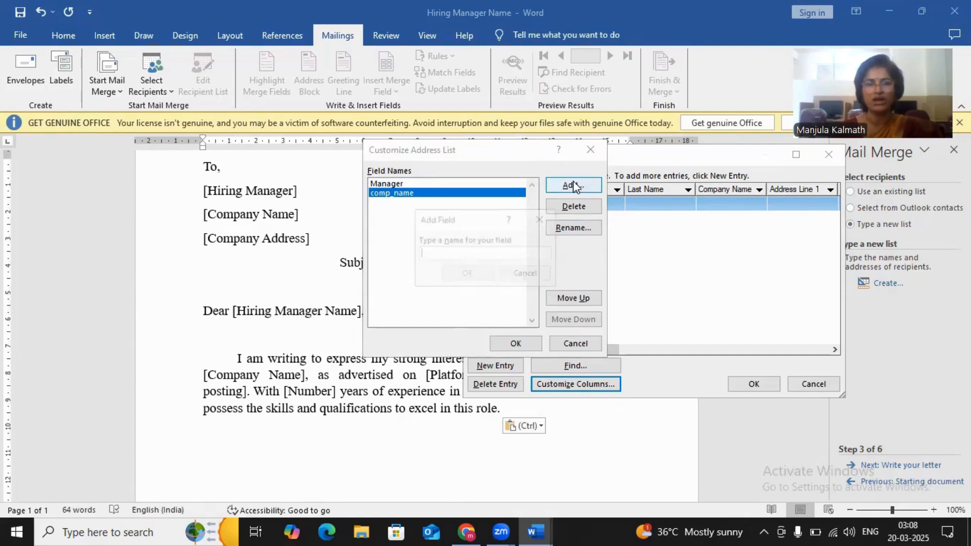
text(comp)
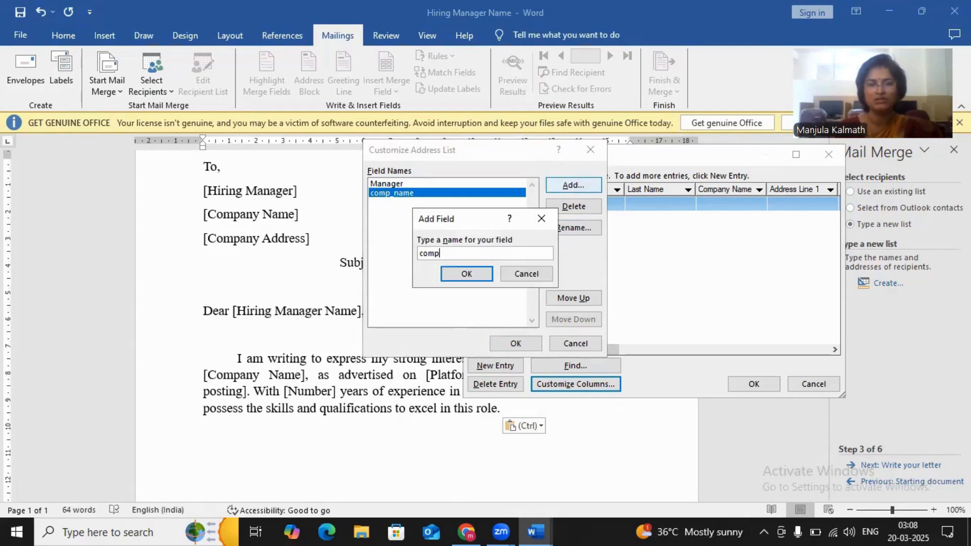
text(_address)
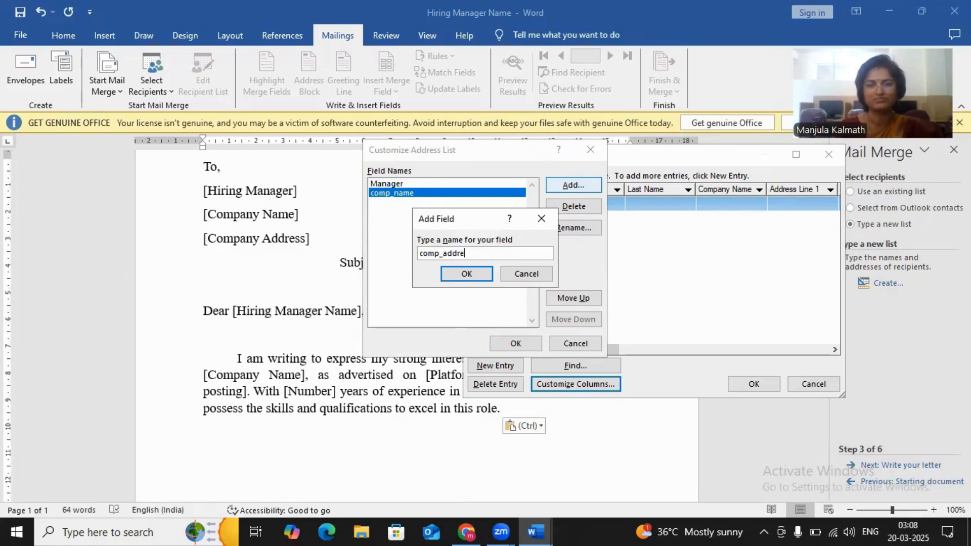
click(467, 274)
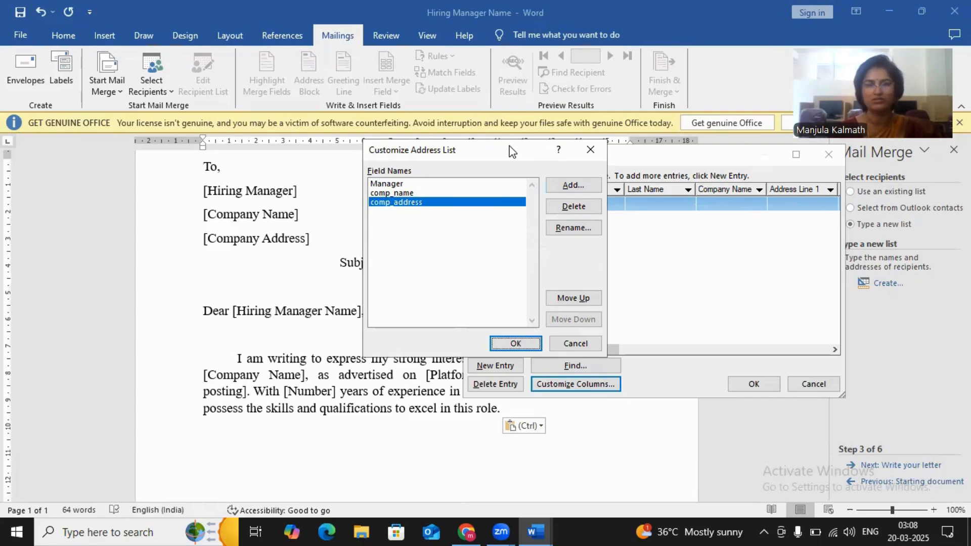
- Add the custom fields job_title and experience after comp_address and apply the customized columns to the address list
drag(512, 151, 575, 160)
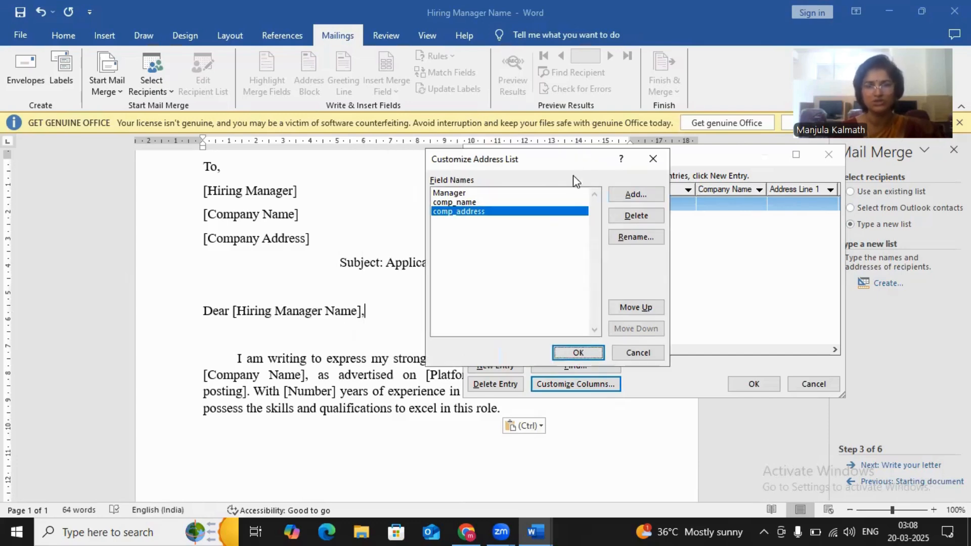
click(637, 192)
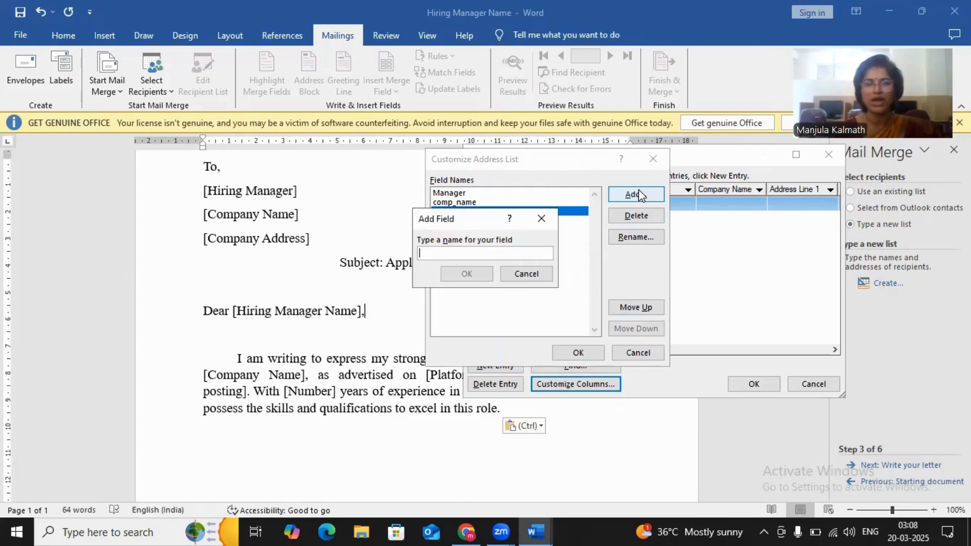
text(jo)
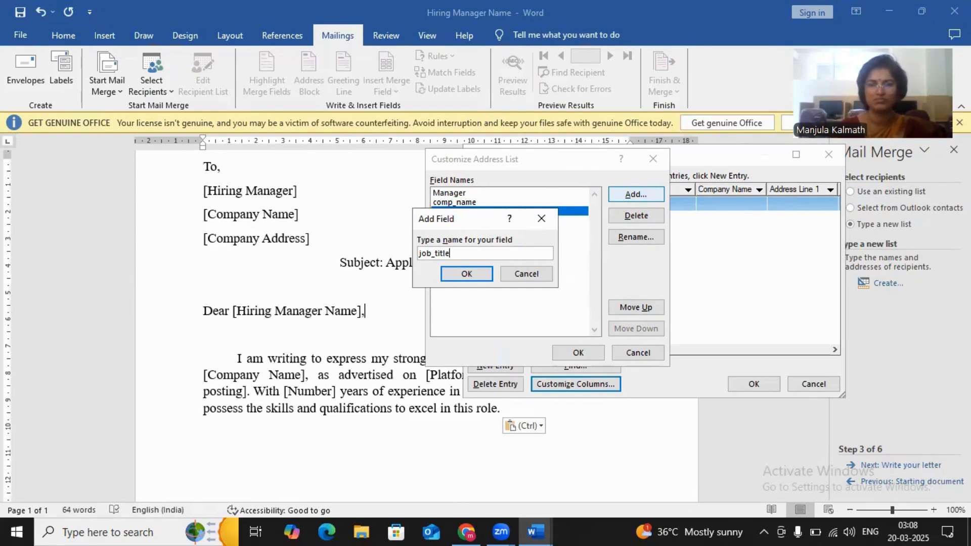
text(b_title)
click(484, 274)
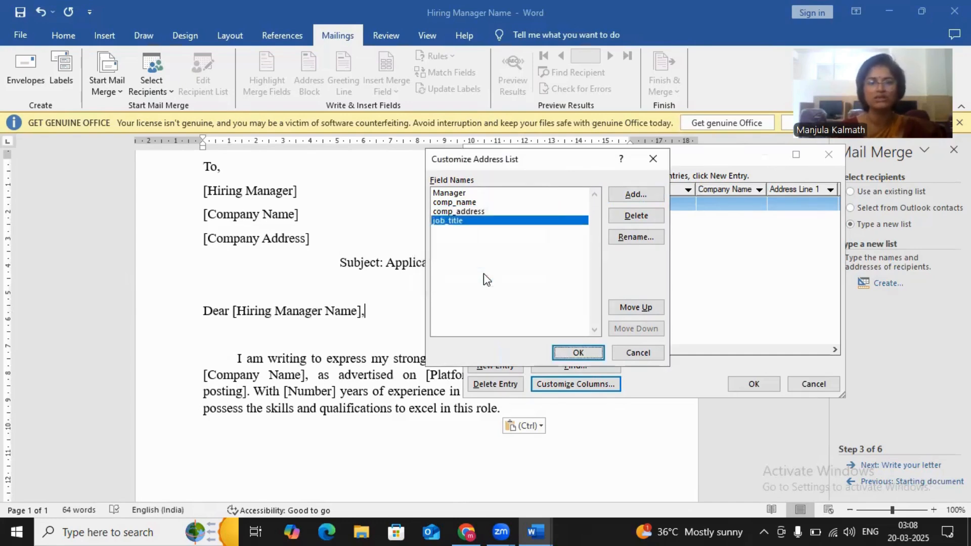
click(617, 198)
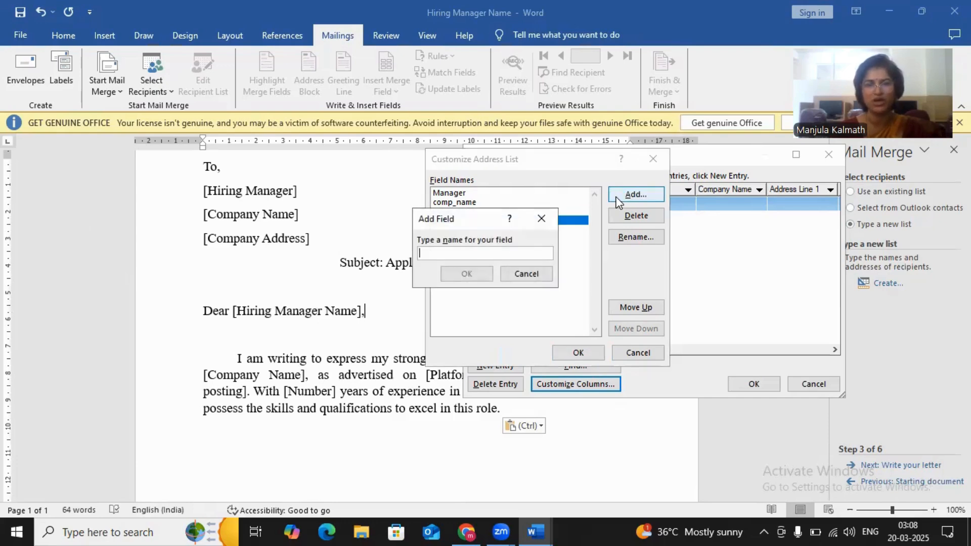
text(experience)
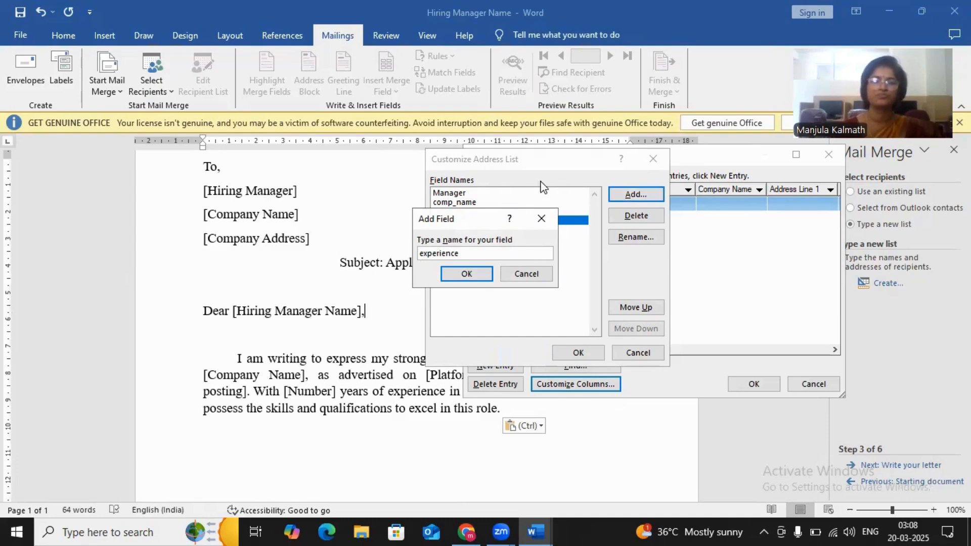
click(480, 275)
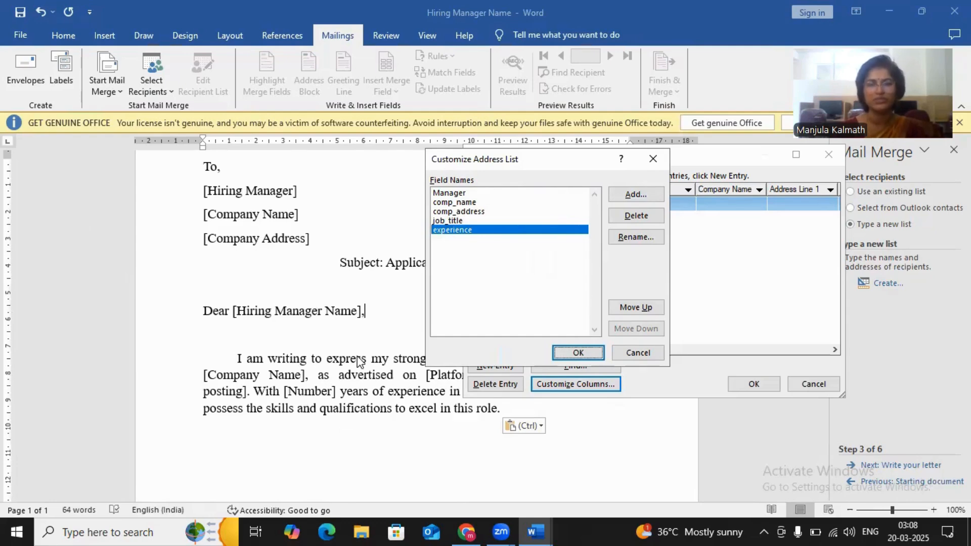
click(562, 354)
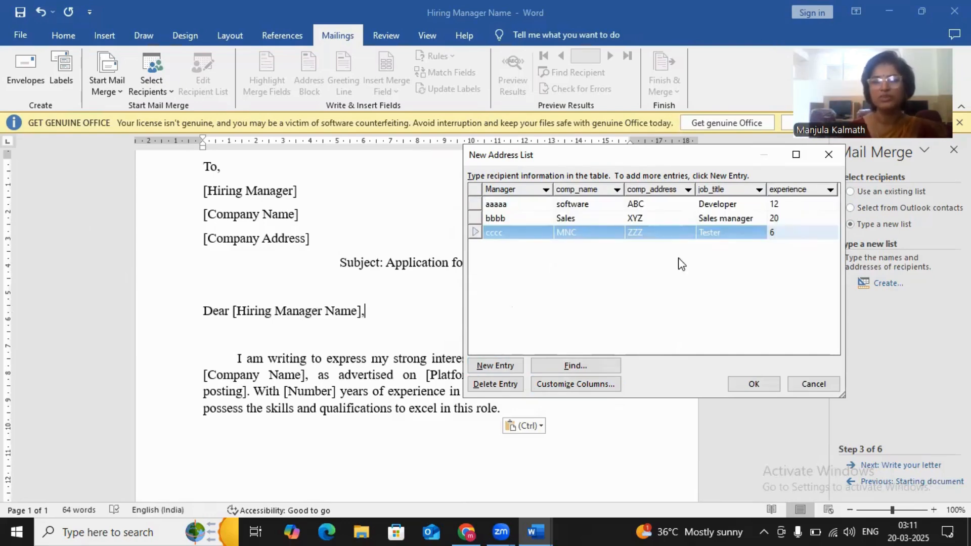
- Check the address list's custom columns without changing them, and save the list as applicationlist in My Data Sources
click(572, 384)
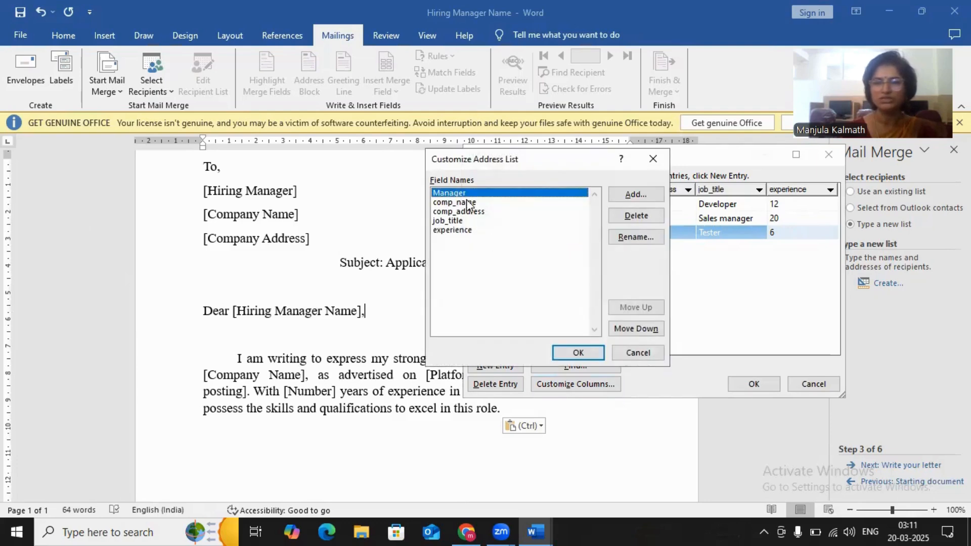
click(634, 354)
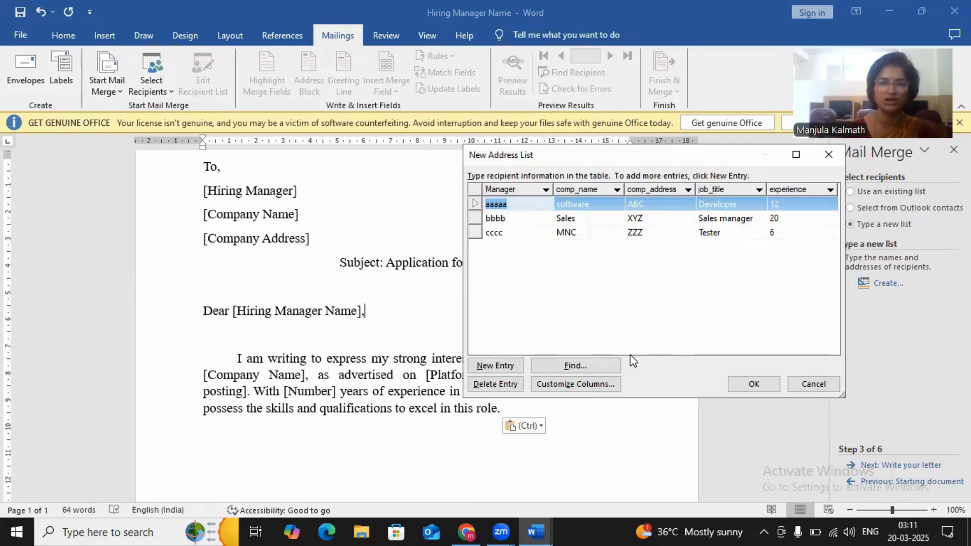
click(754, 385)
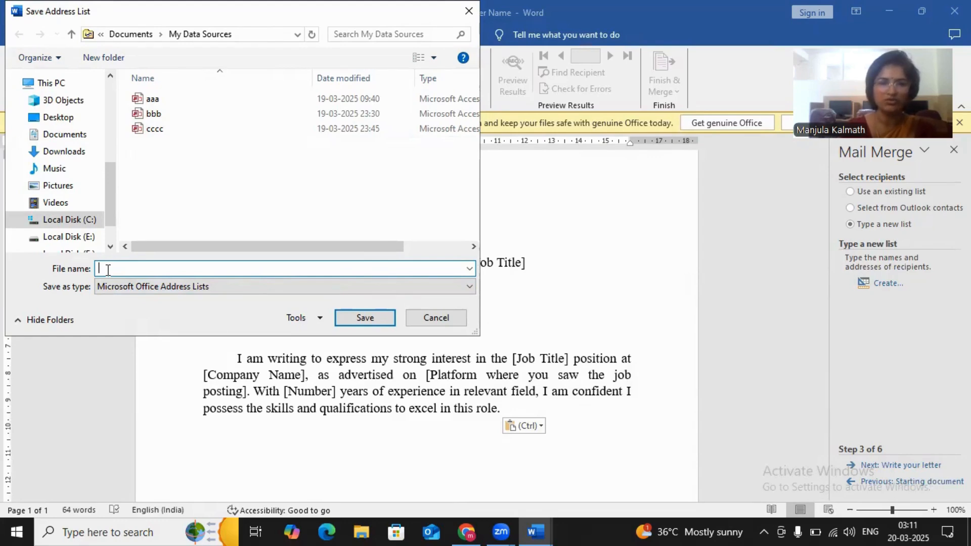
text(applica)
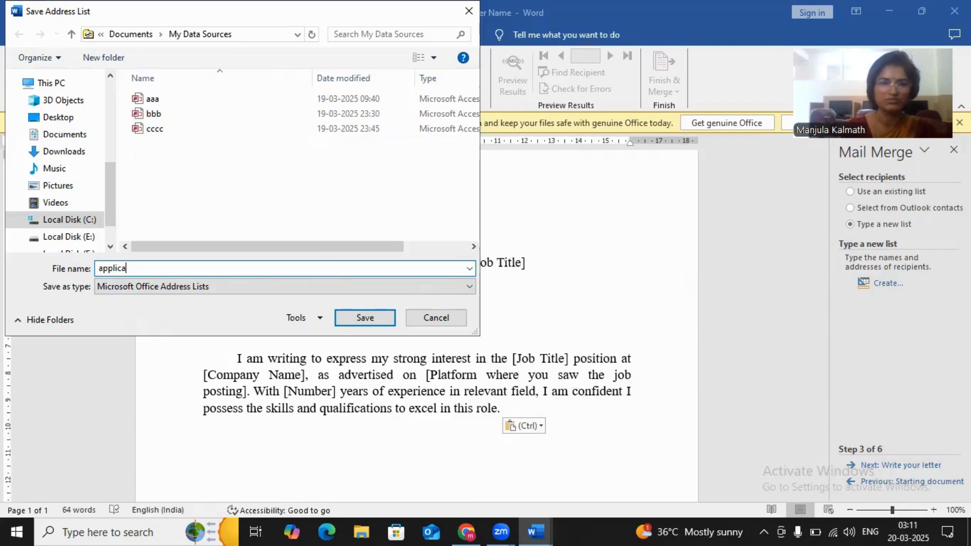
text(tion)
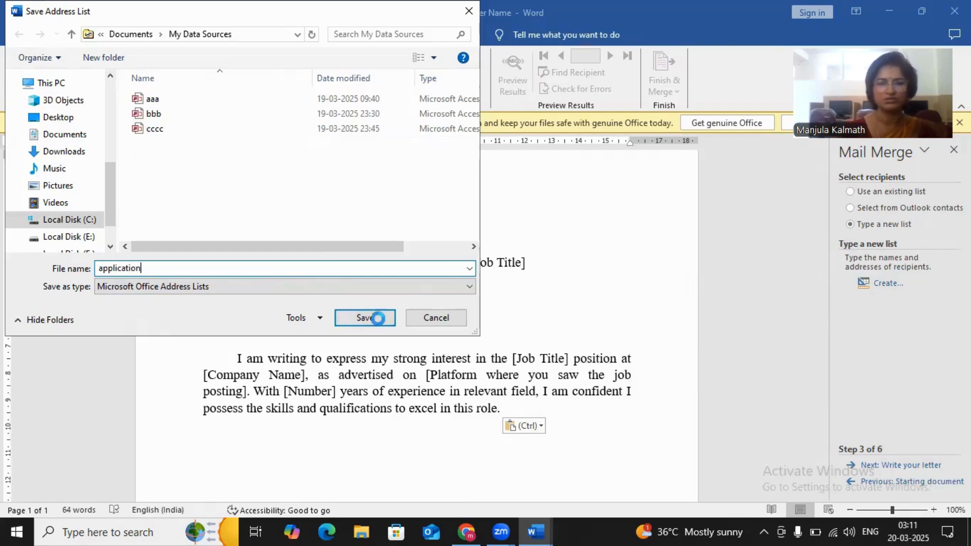
text(list)
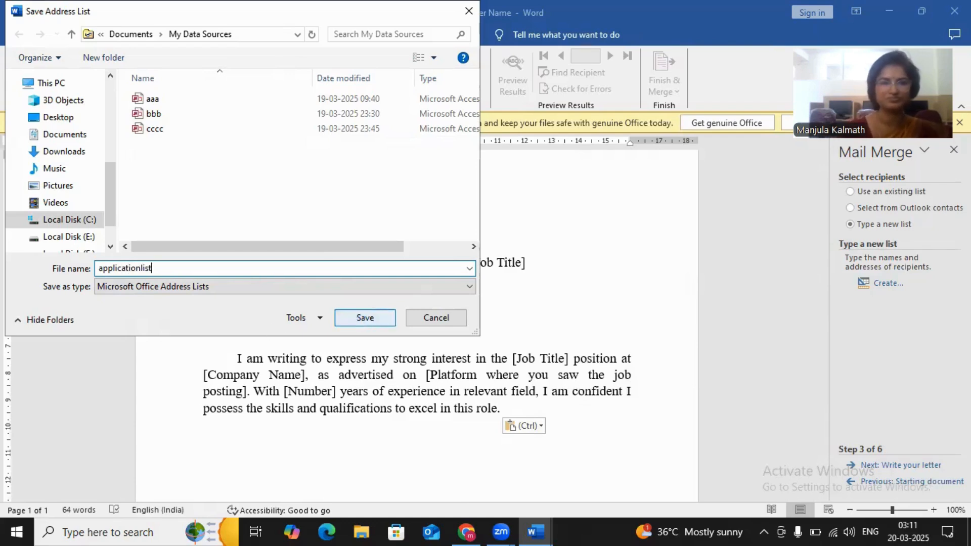
click(363, 317)
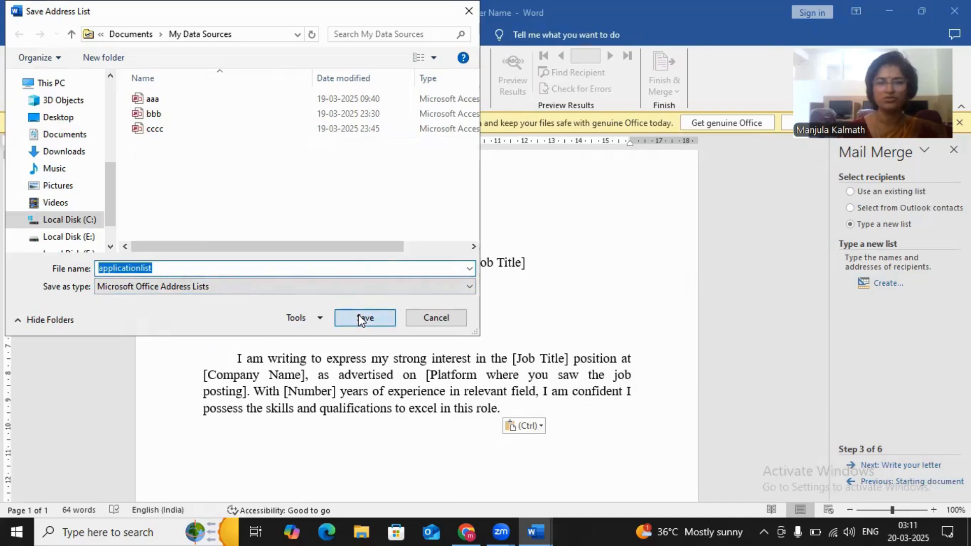
click(359, 315)
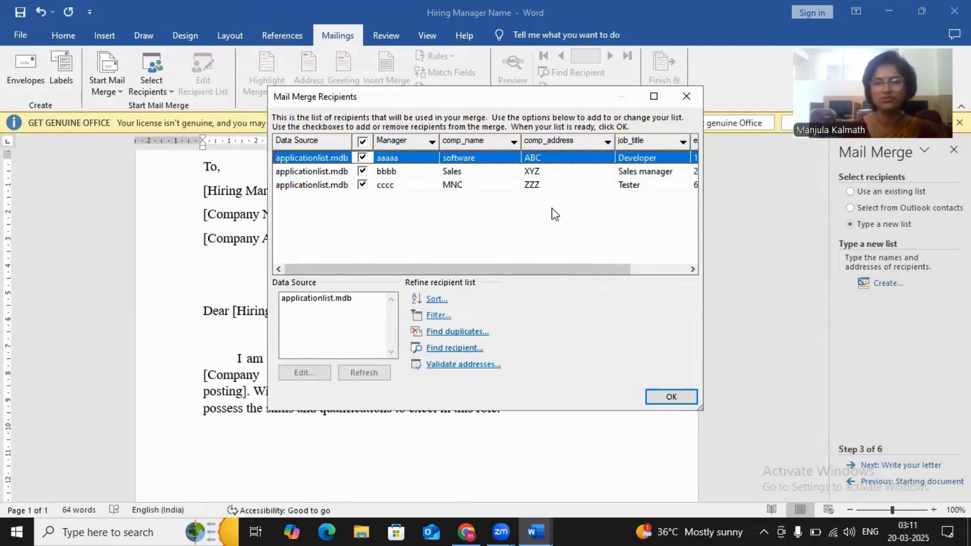
- Edit applicationlist.mdb to set the Tester entry's experience to 10, saving the update and accepting the recipient list
click(325, 298)
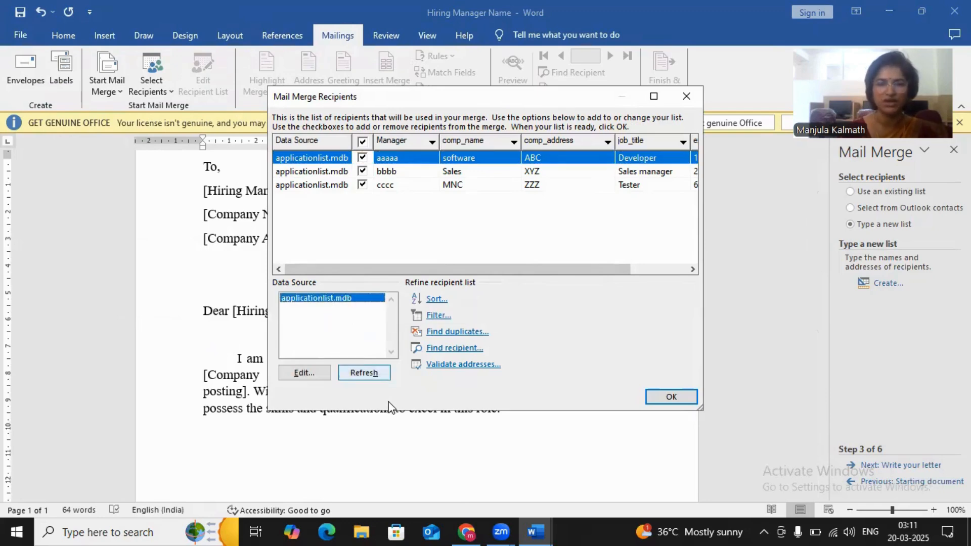
click(302, 373)
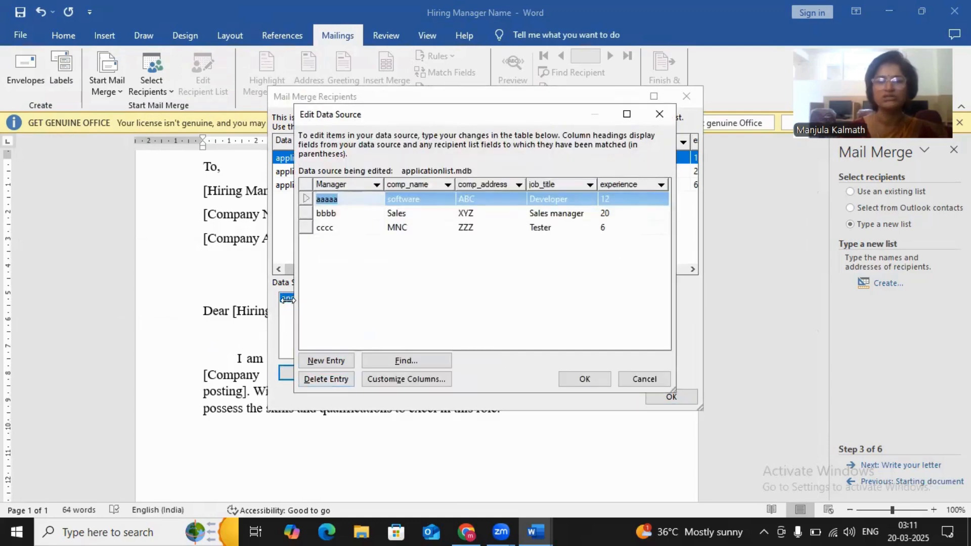
click(606, 228)
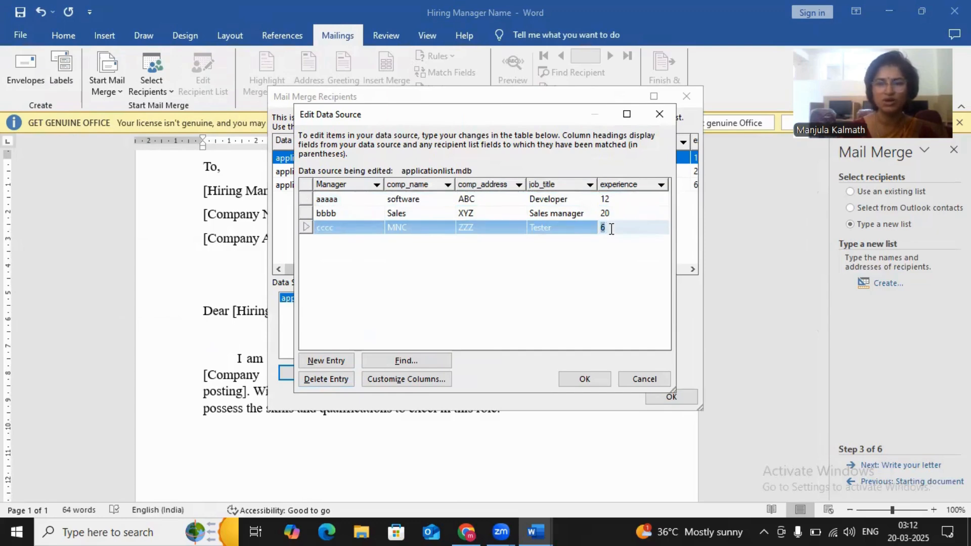
key(BackSpace)
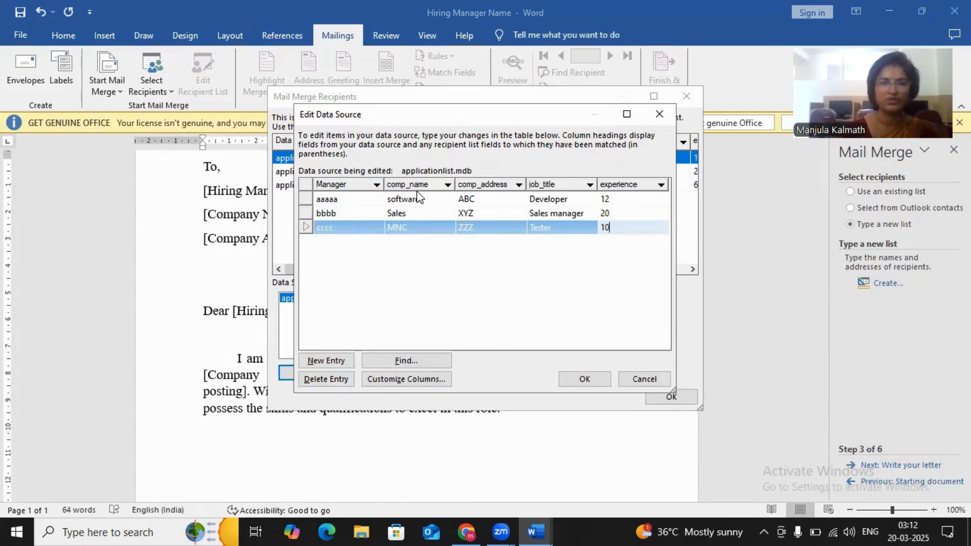
click(412, 229)
double_click(412, 229)
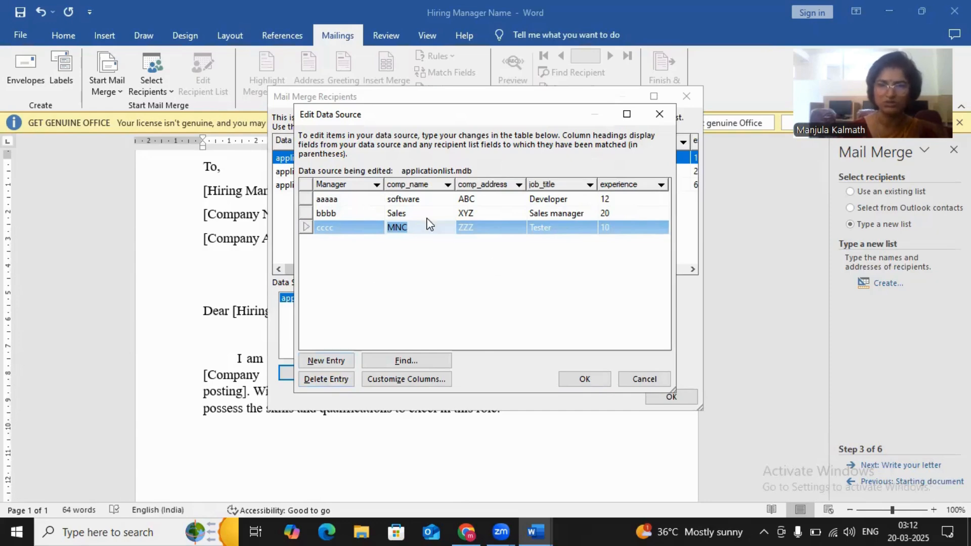
click(580, 384)
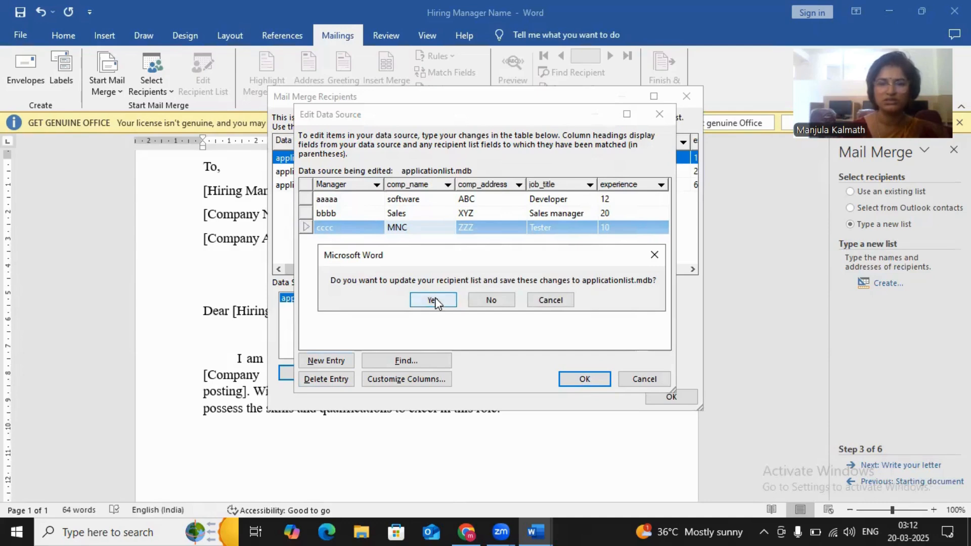
click(433, 301)
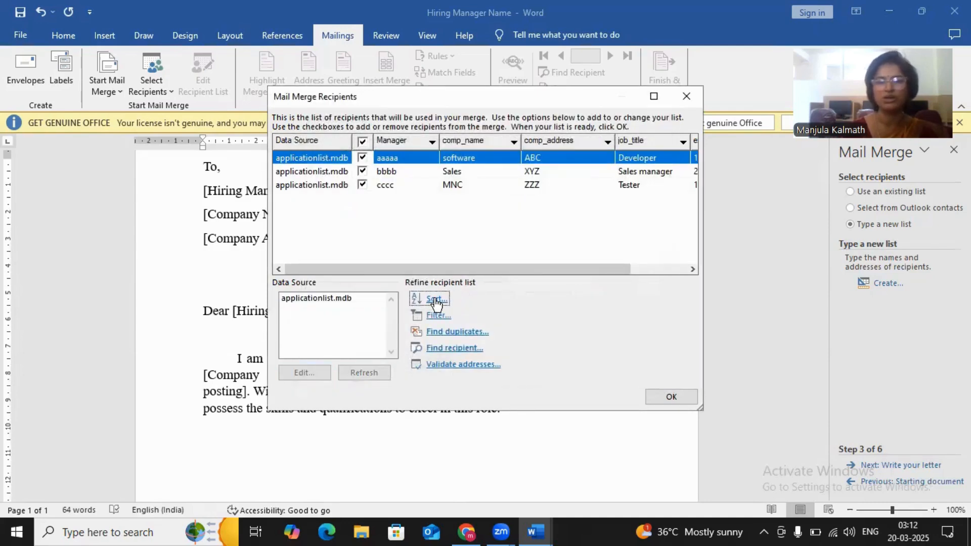
click(664, 394)
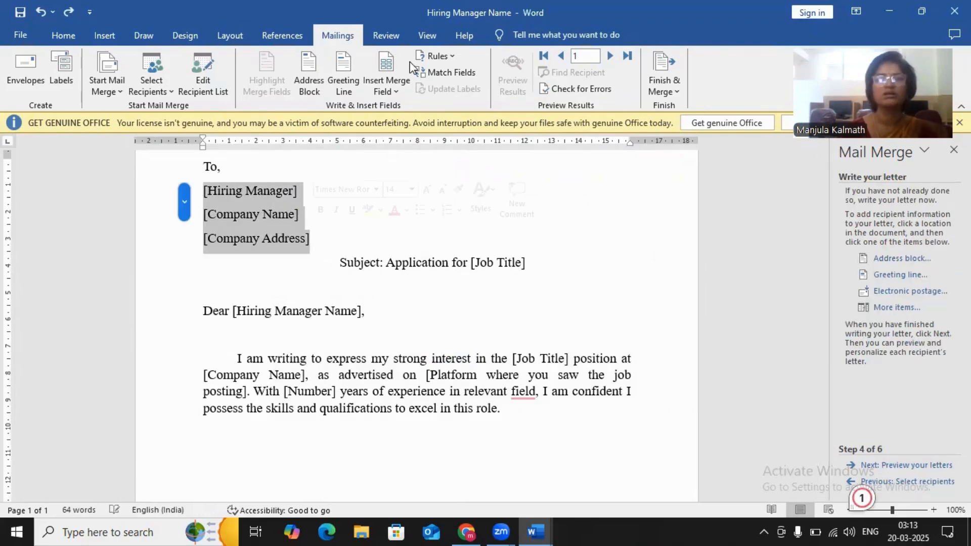
- Insert an address block below "To," using the short first name, last name and suffix format without a middle initial
click(309, 83)
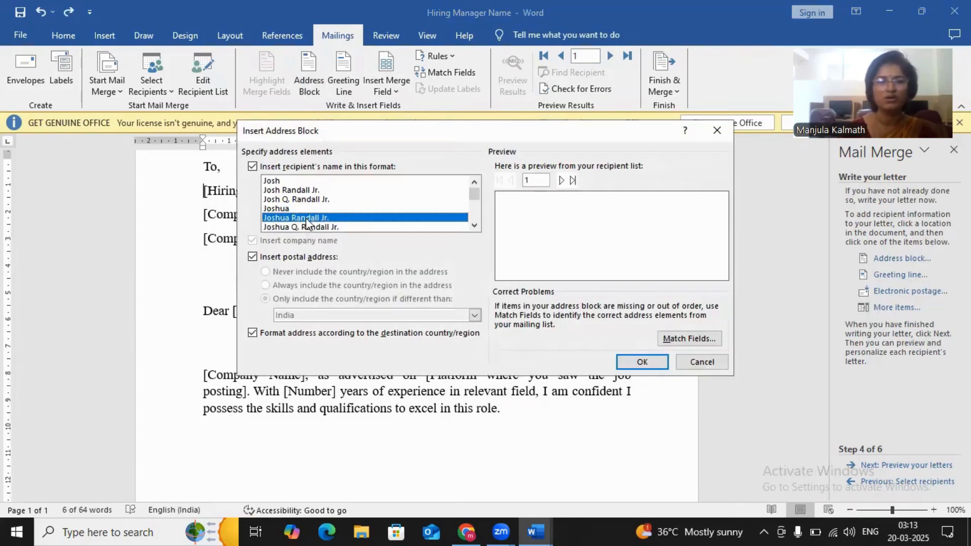
click(305, 228)
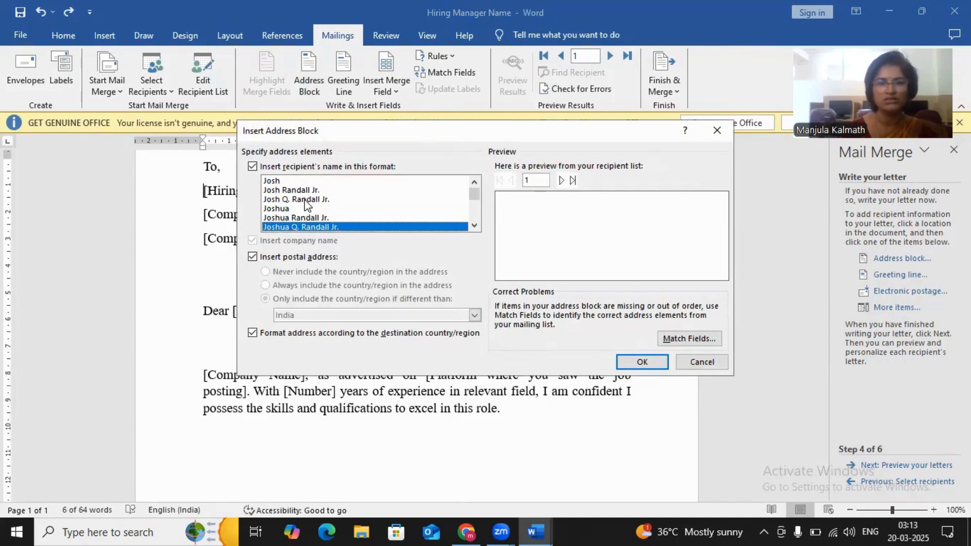
click(305, 202)
click(305, 191)
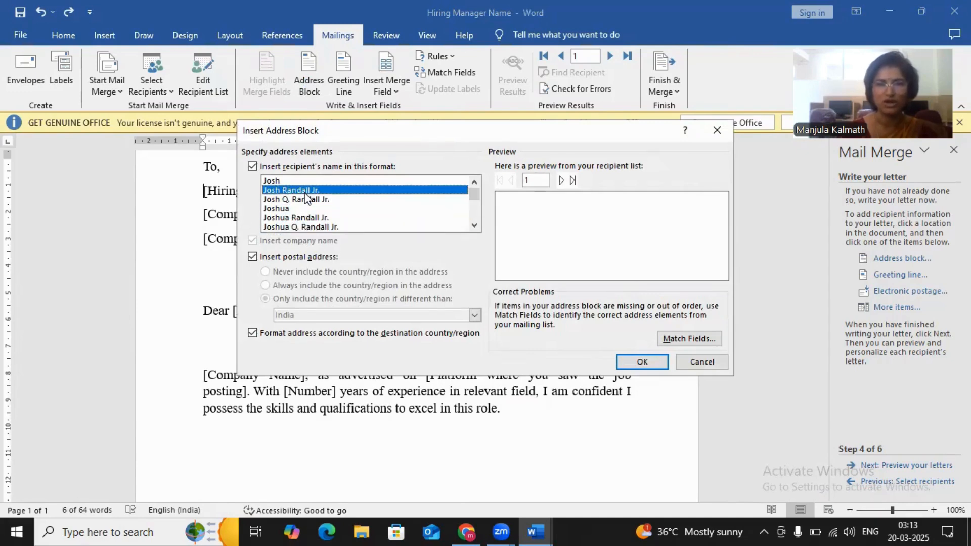
click(634, 362)
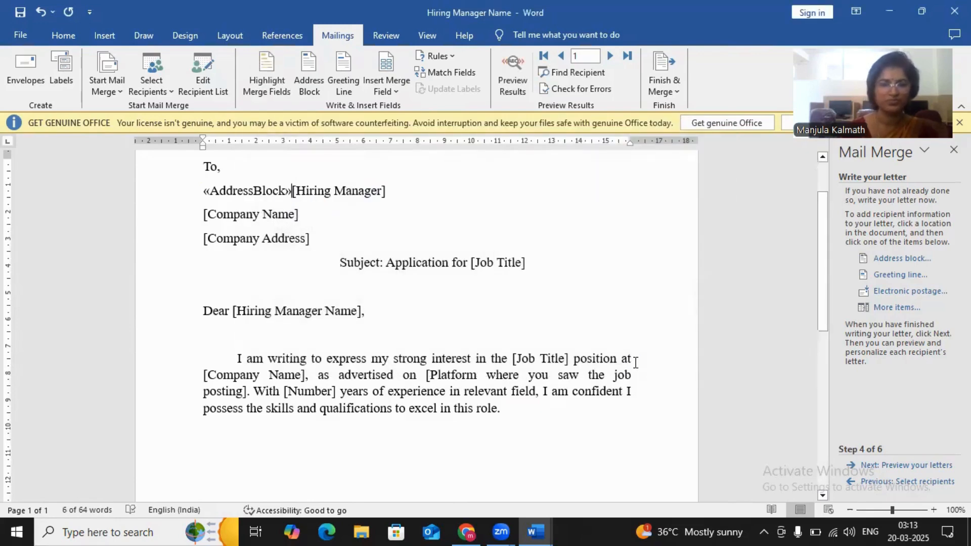
- Delete the [Hiring Manager], [Company Name] and [Company Address] placeholders following the address block
key(shift+Down)
key(shift+Down)
key(shift+Right)
key(shift+Right)
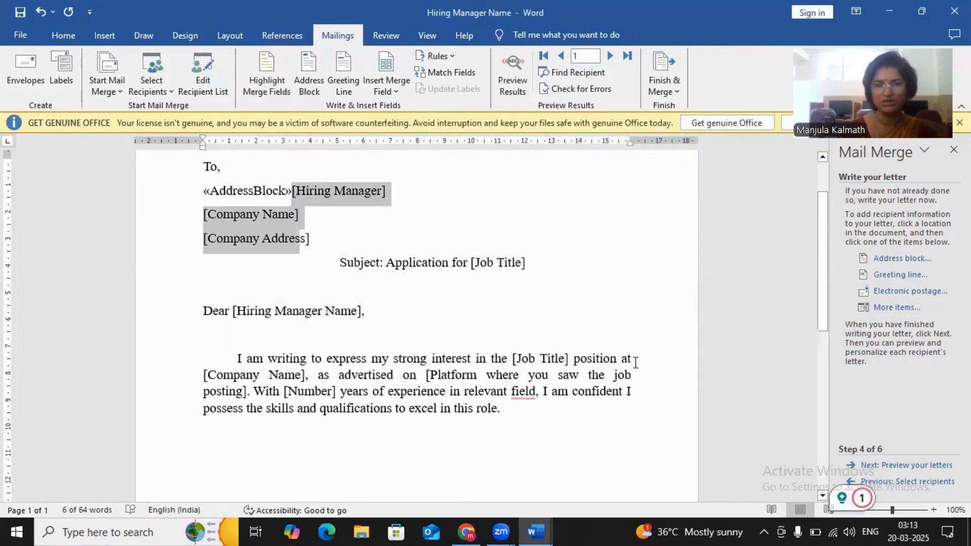
key(shift+Right)
key(shift+Right)
key(Delete)
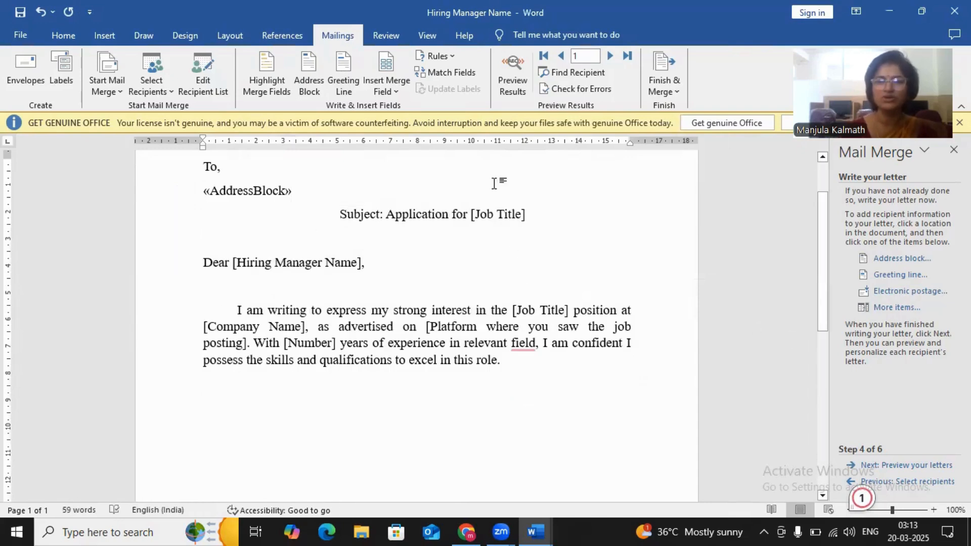
- Replace the [Job Title] placeholder in the subject line with the job_title merge field
click(473, 213)
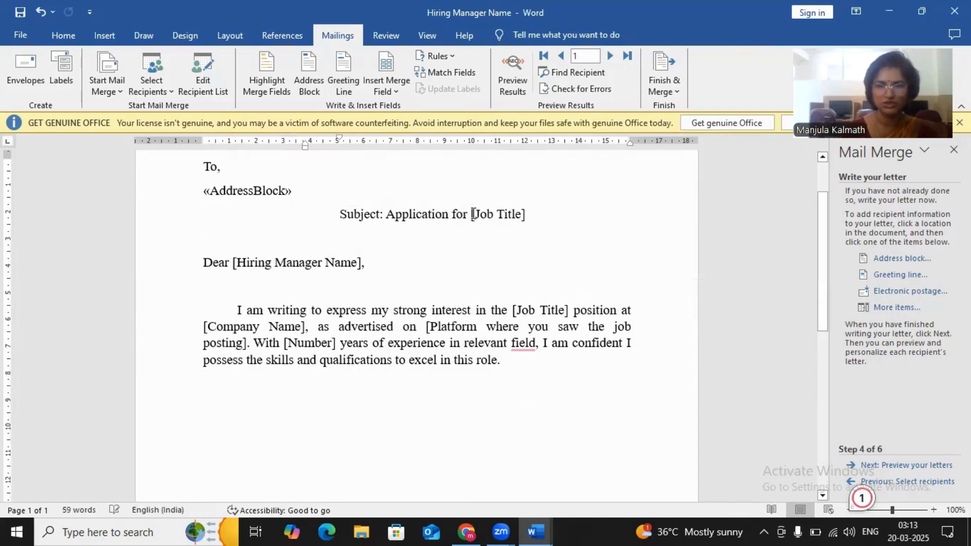
drag(473, 214, 535, 214)
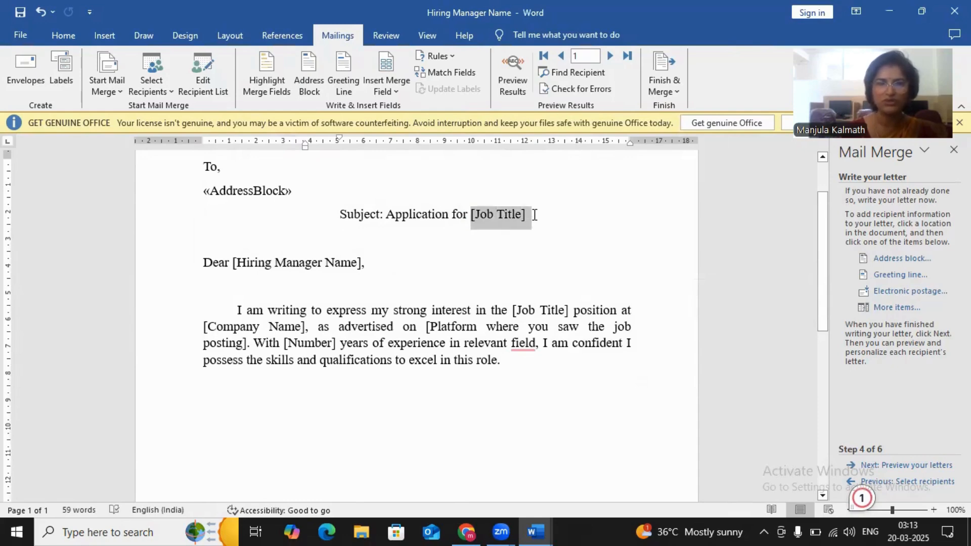
click(394, 90)
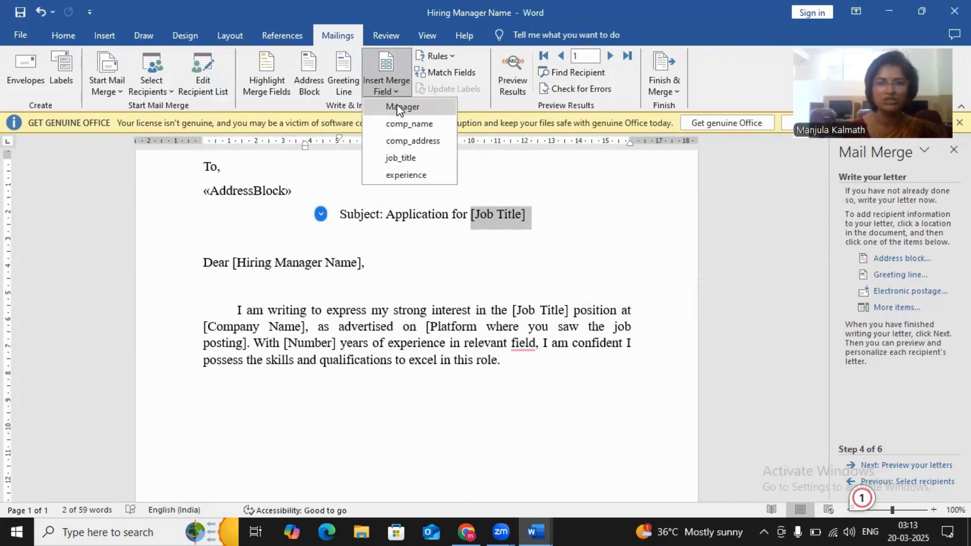
click(405, 158)
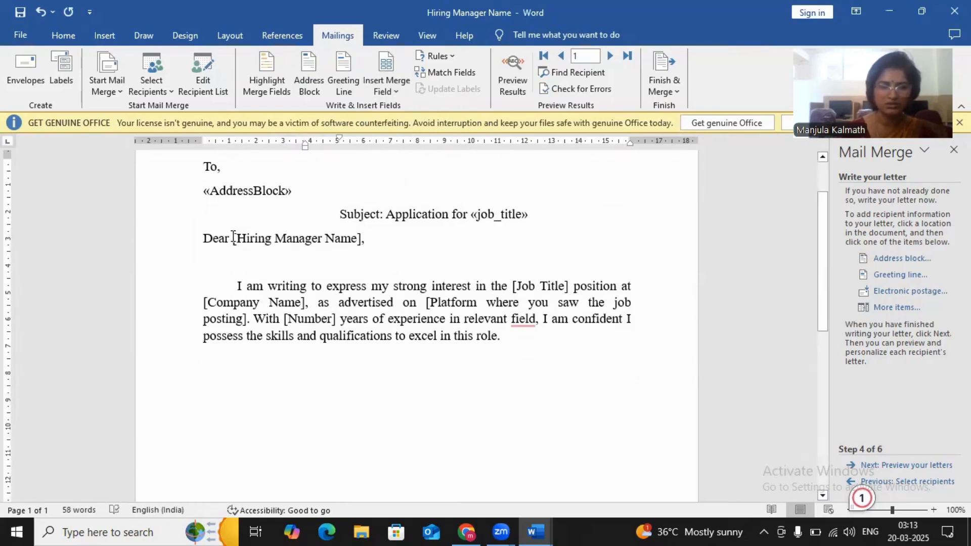
- Replace the [Hiring Manager Name] placeholder in the salutation with the Manager merge field
drag(233, 238, 361, 237)
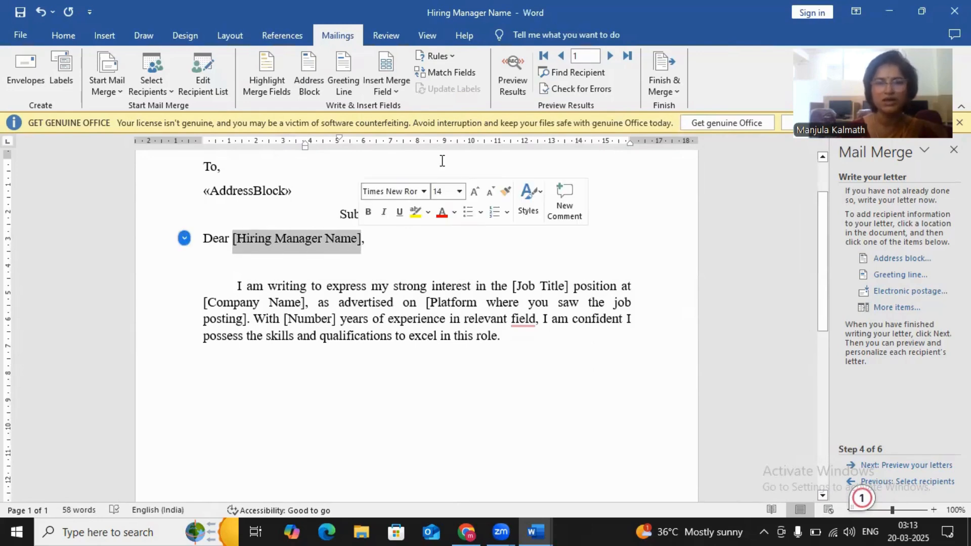
click(396, 93)
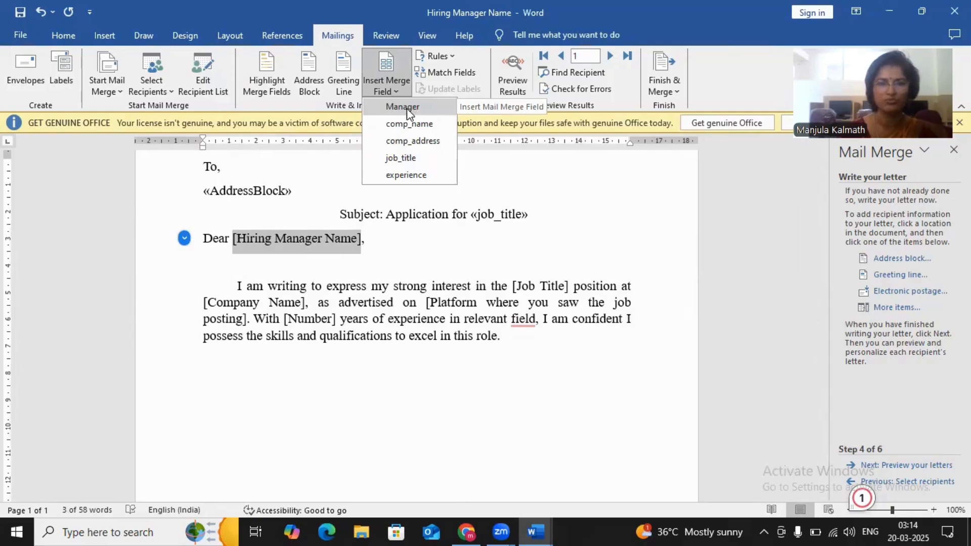
click(407, 109)
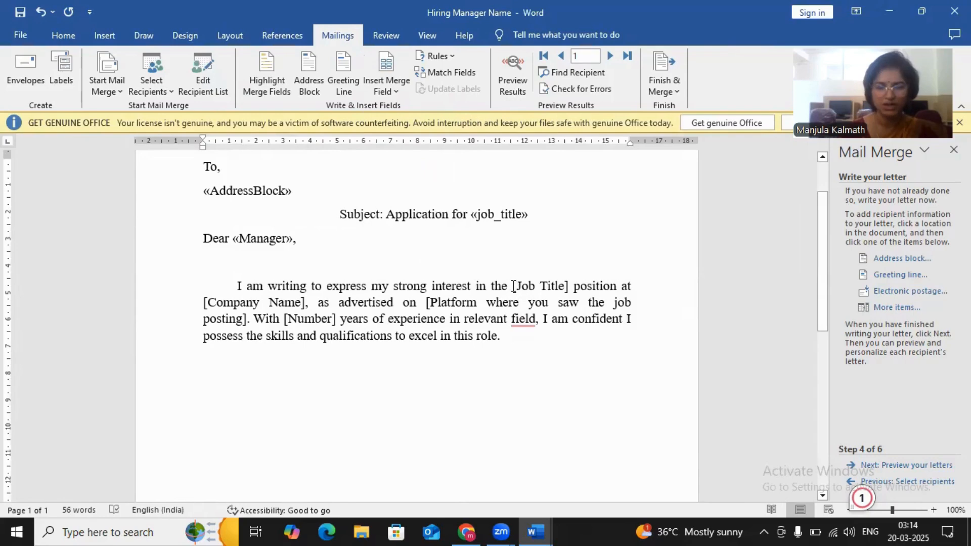
- Replace the [Job Title] placeholder in the body paragraph's first sentence with the job_title merge field
drag(513, 286, 570, 288)
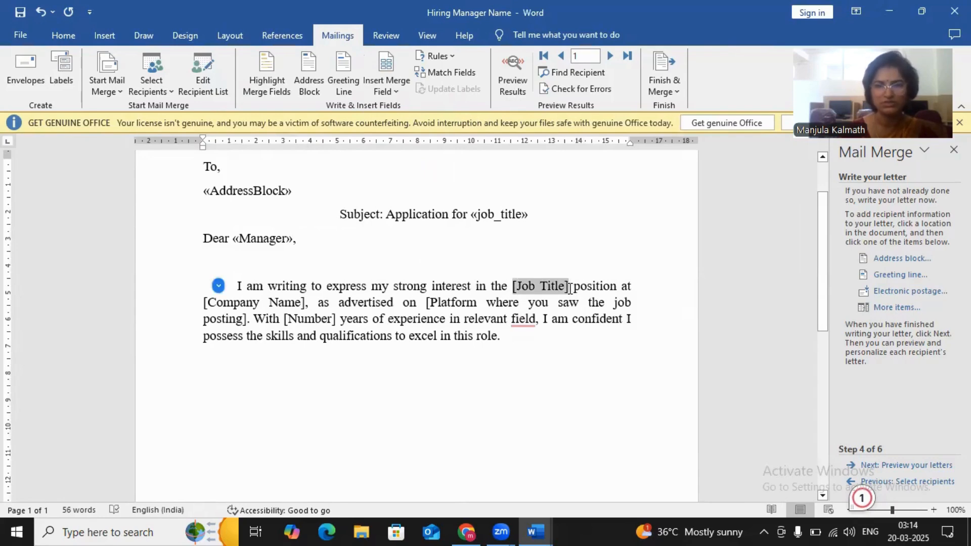
click(398, 92)
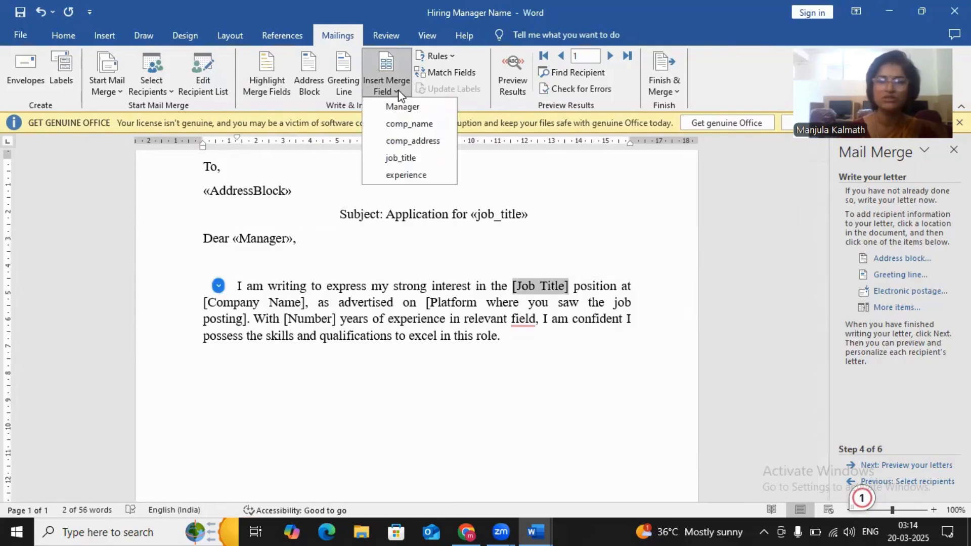
click(401, 158)
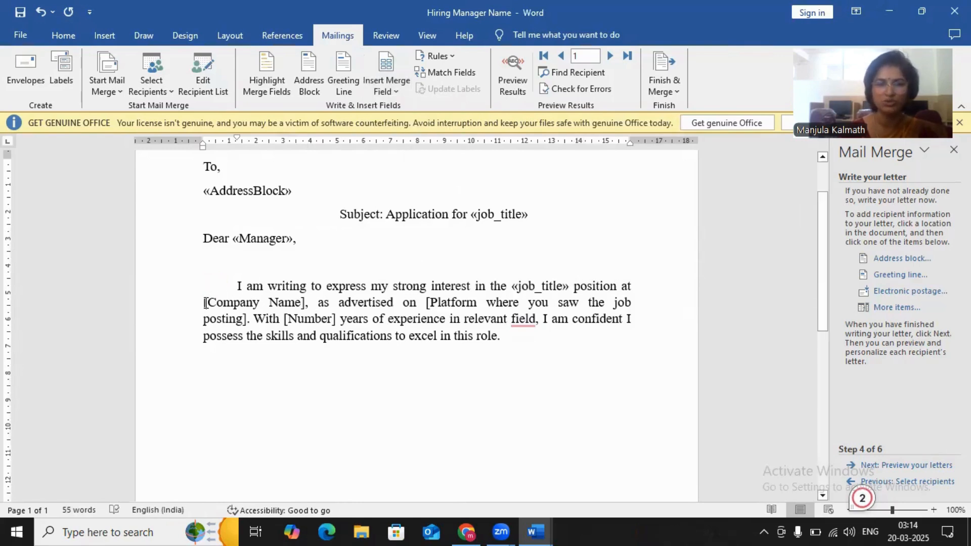
- Replace the body paragraph's [Company Name] and [Number] placeholders with the comp_name and experience merge fields, removing any leftover bracket
drag(204, 303, 300, 301)
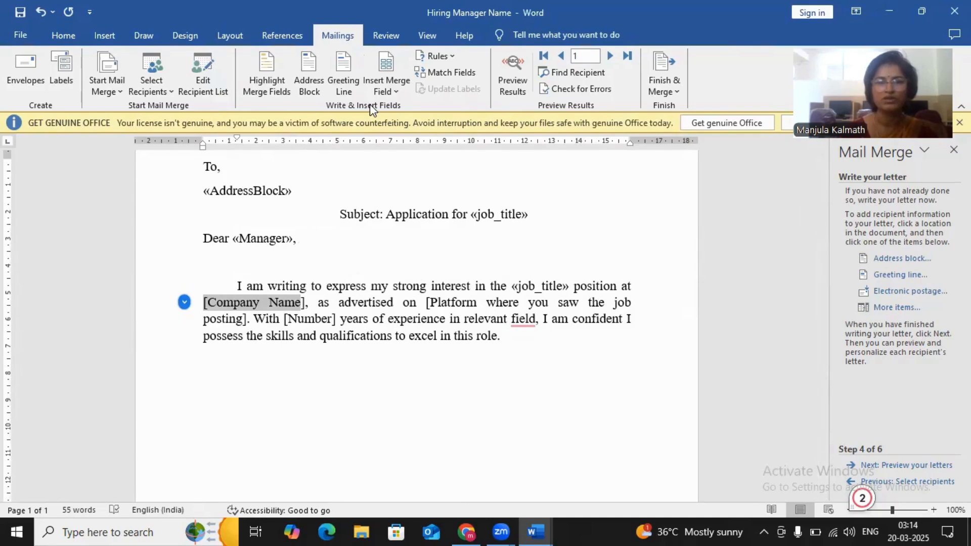
click(398, 93)
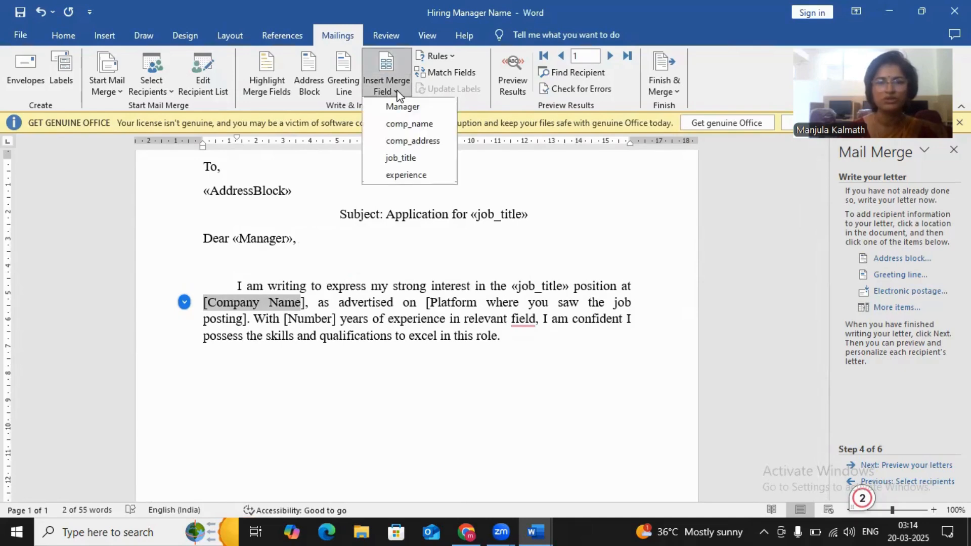
click(421, 124)
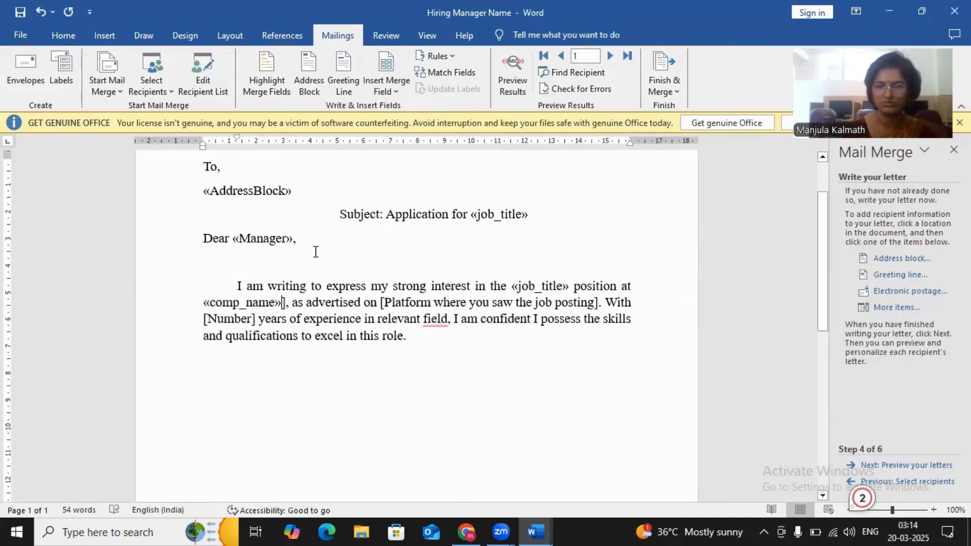
key(Delete)
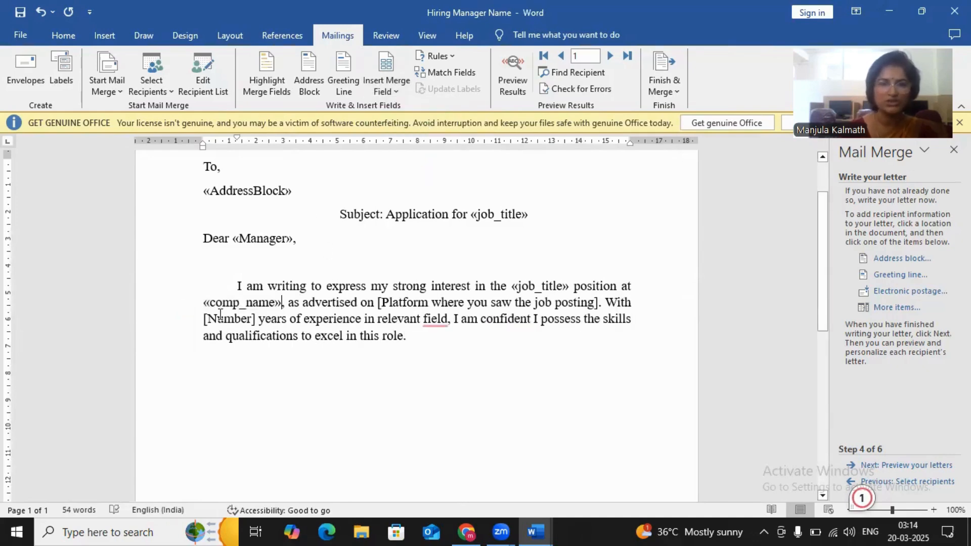
drag(204, 319, 256, 319)
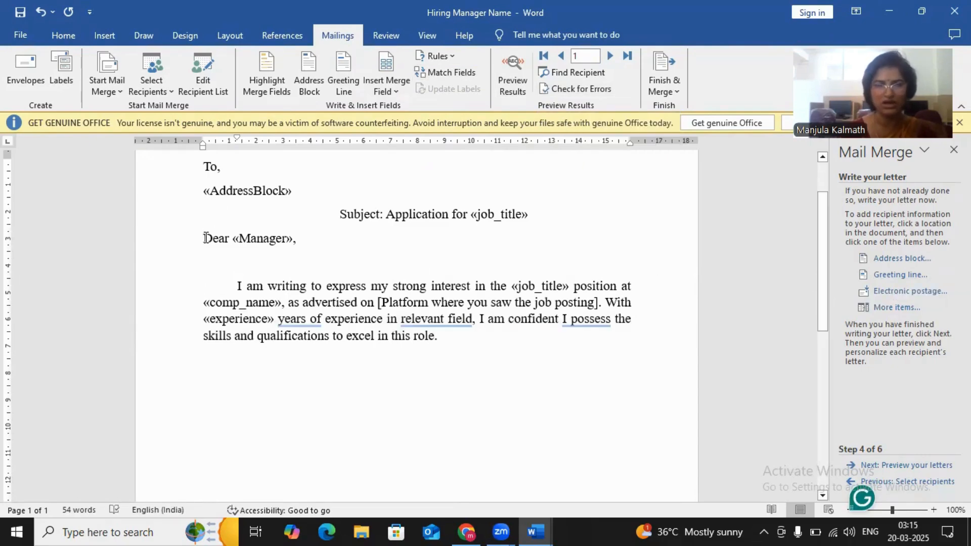
- Replace the whole "Dear «Manager»," salutation with a greeting line field in its default format, followed by a comma
drag(205, 238, 294, 237)
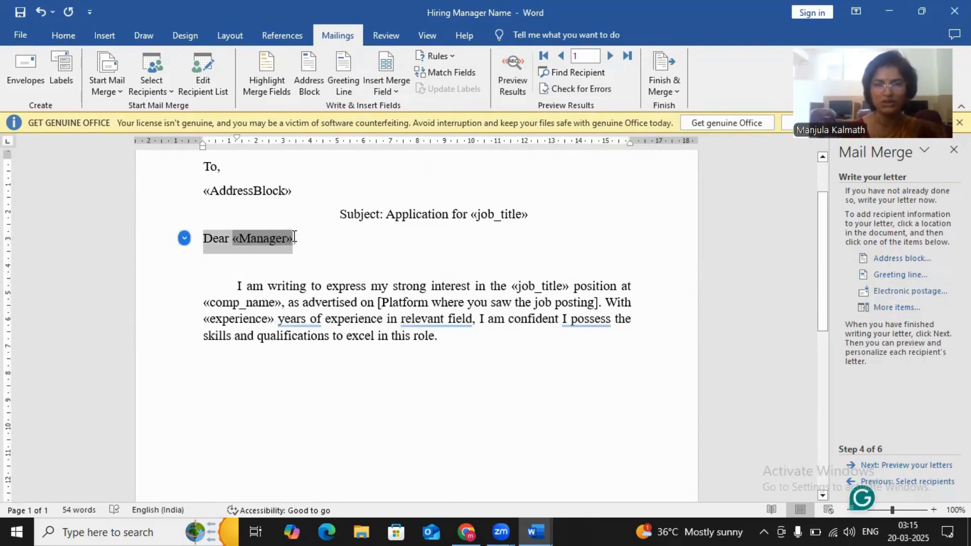
click(894, 276)
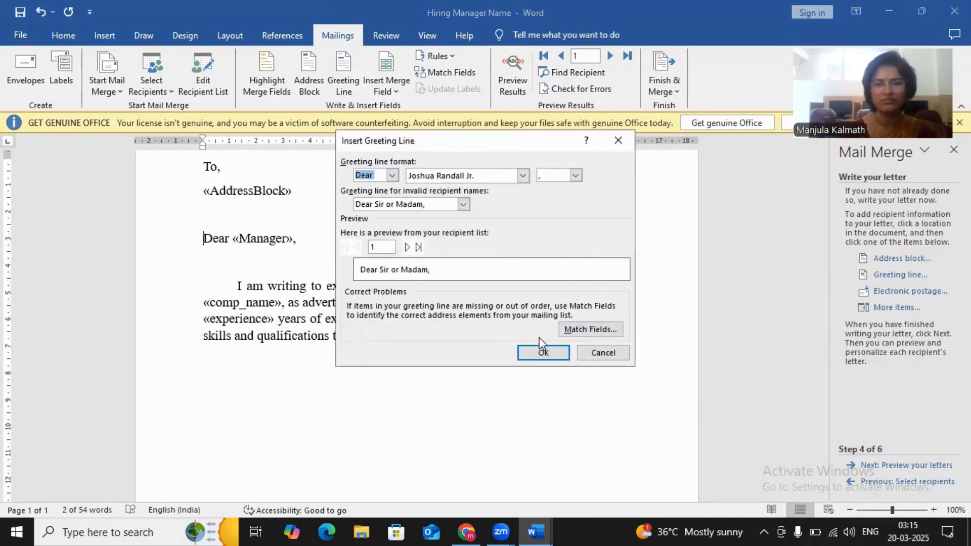
click(539, 351)
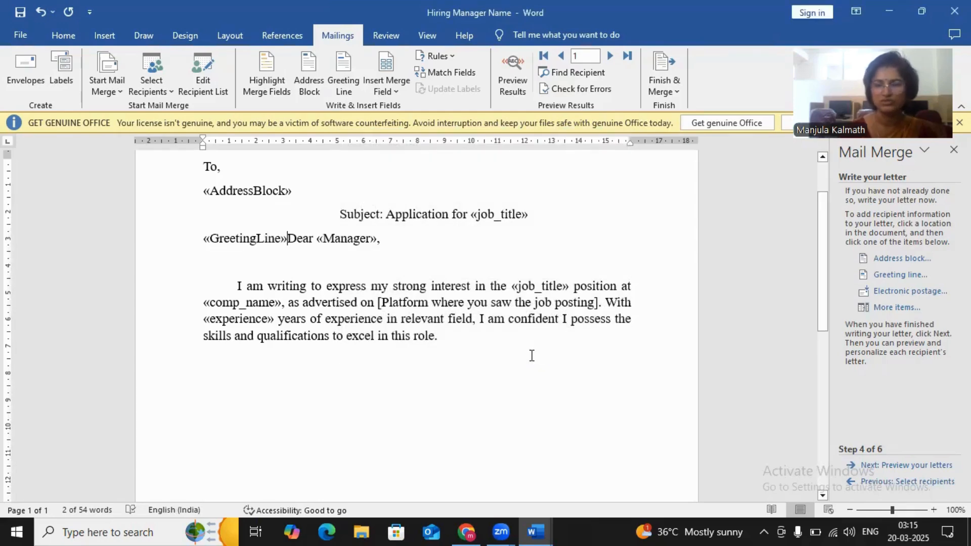
key(Delete)
key(Delete)
key(Delete)
key(Delete)
key(Delete)
key(Delete)
key(Delete)
key(Delete)
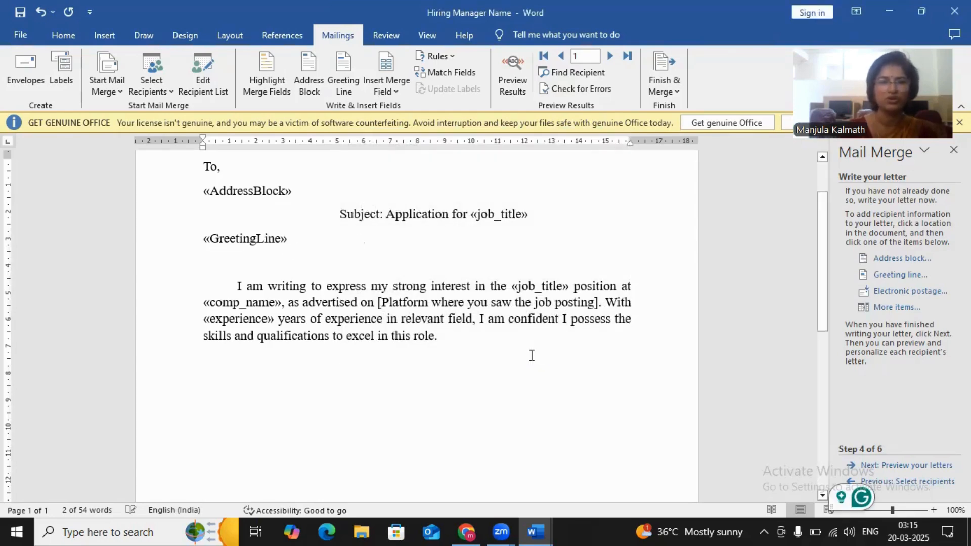
text(,)
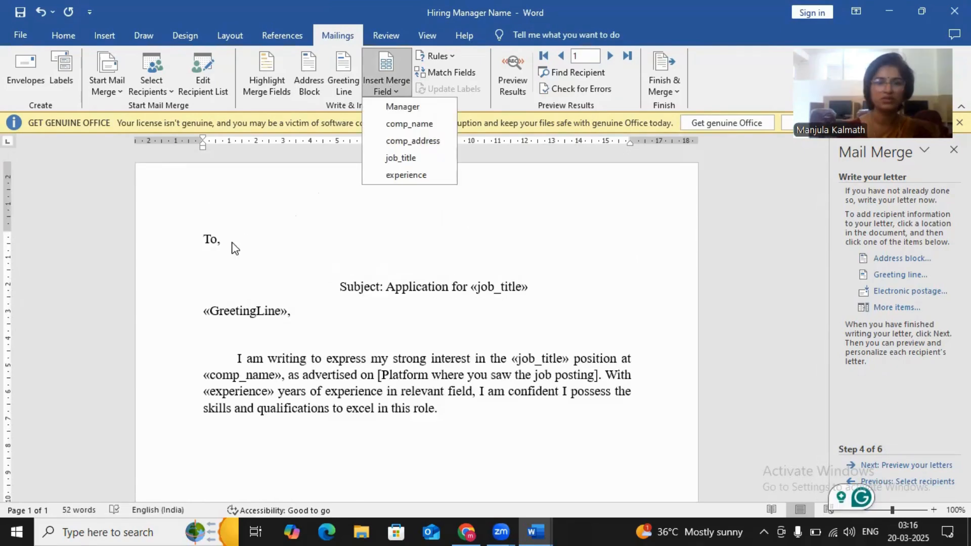
- Insert the Manager, comp_name and comp_address merge fields on separate lines below "To,"
click(234, 240)
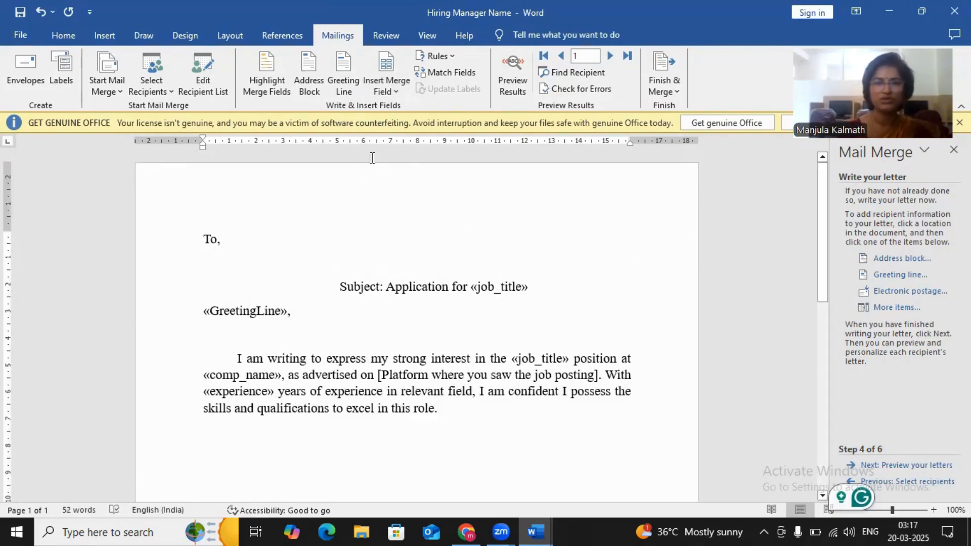
click(394, 92)
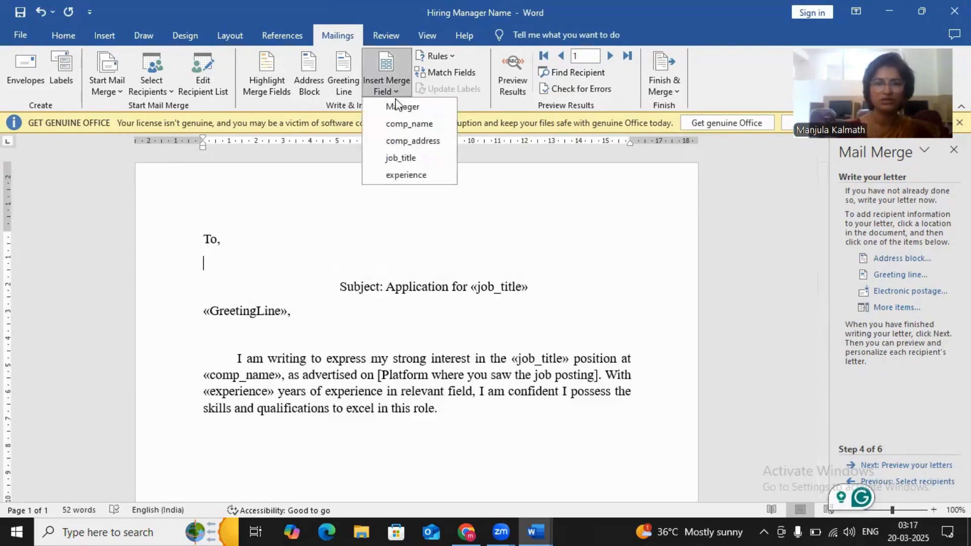
click(397, 106)
key(Return)
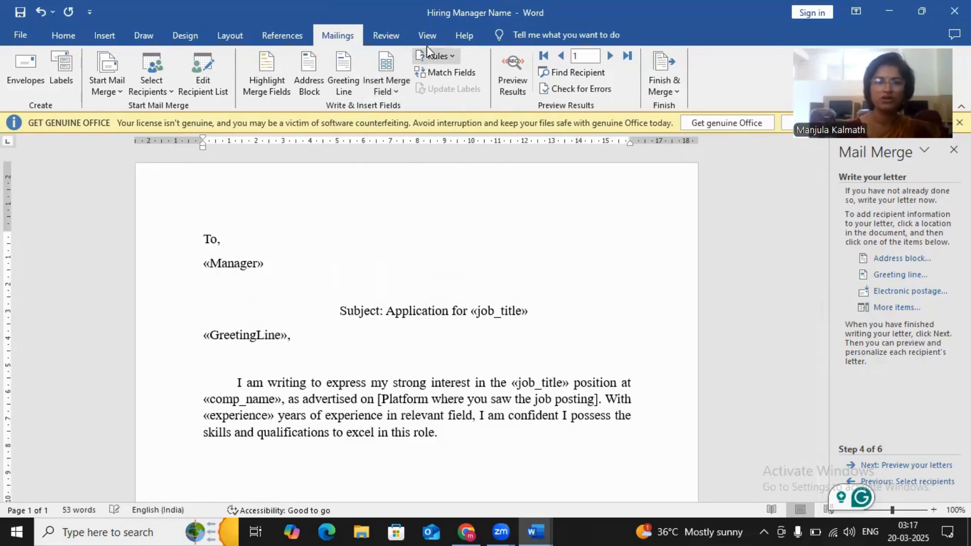
click(393, 91)
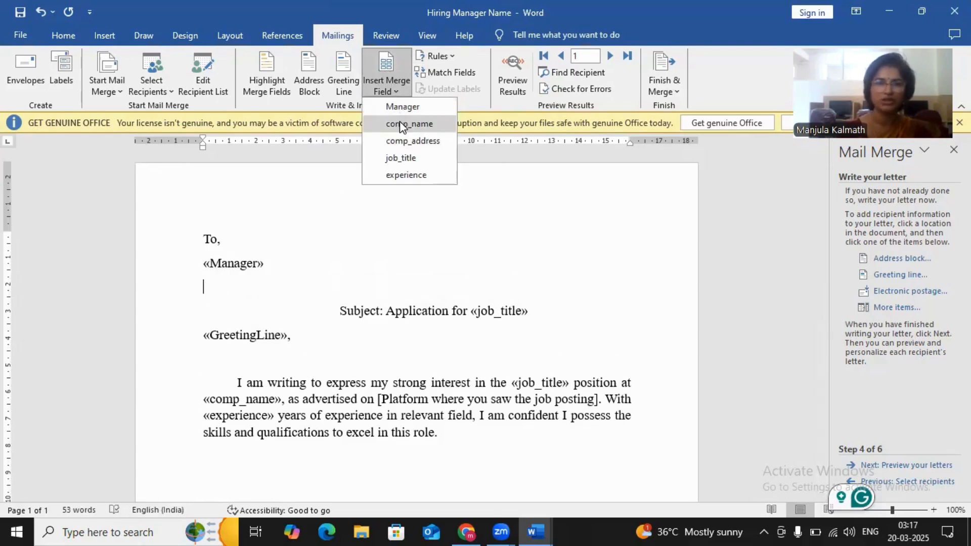
click(400, 121)
key(Return)
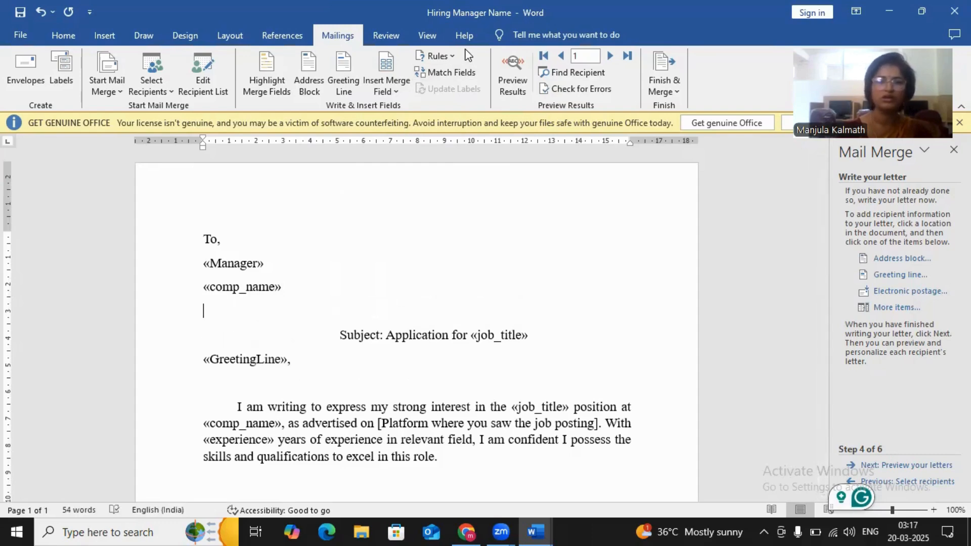
click(398, 93)
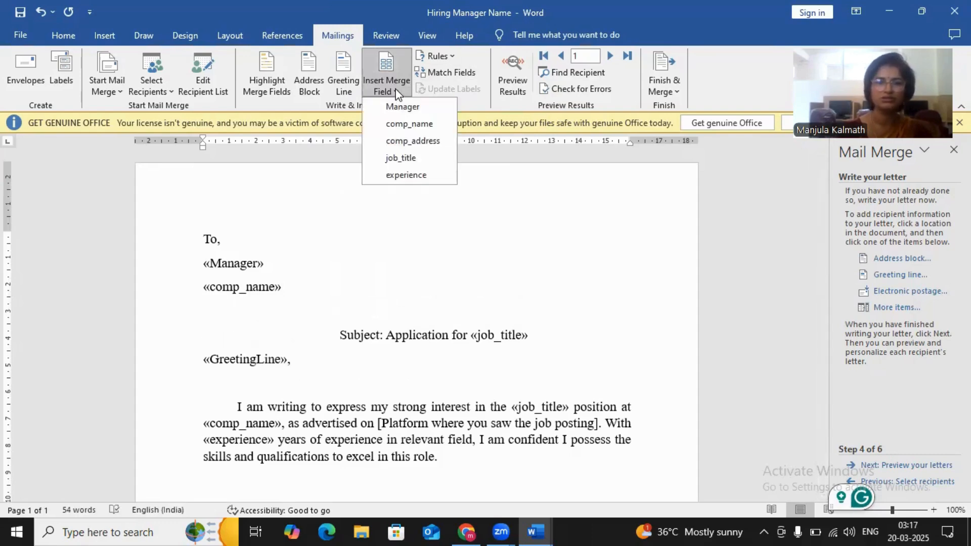
click(399, 141)
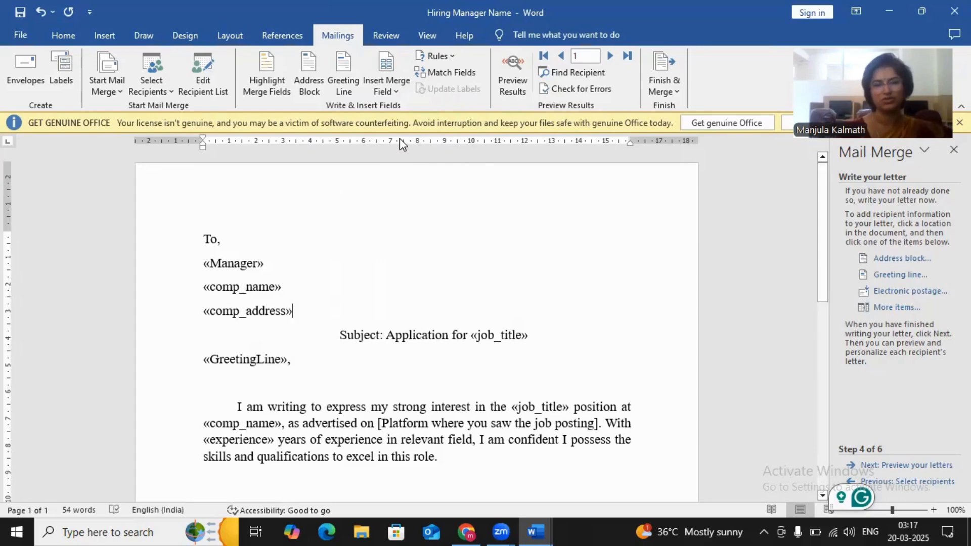
- Highlight the merge fields and preview the merged results, comparing the recipient data with the field names
click(514, 81)
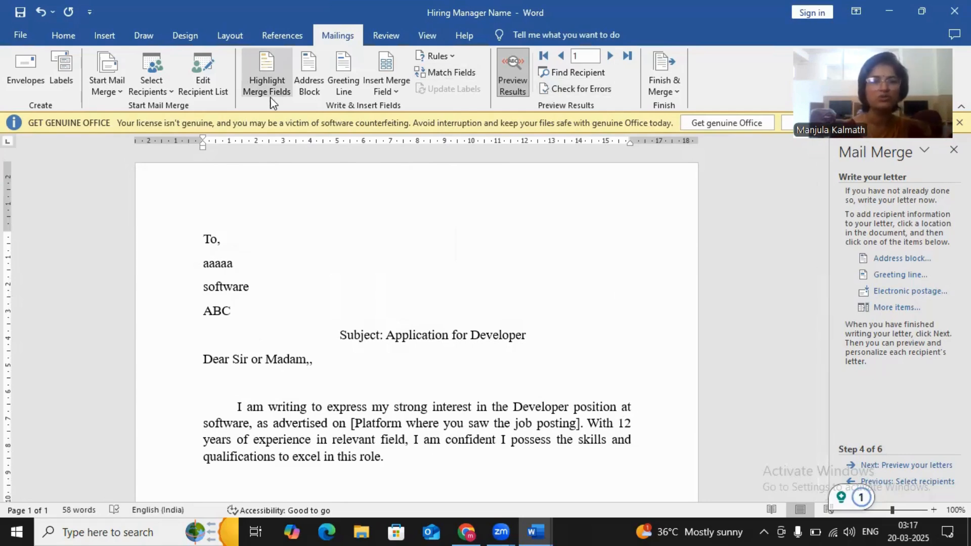
click(266, 84)
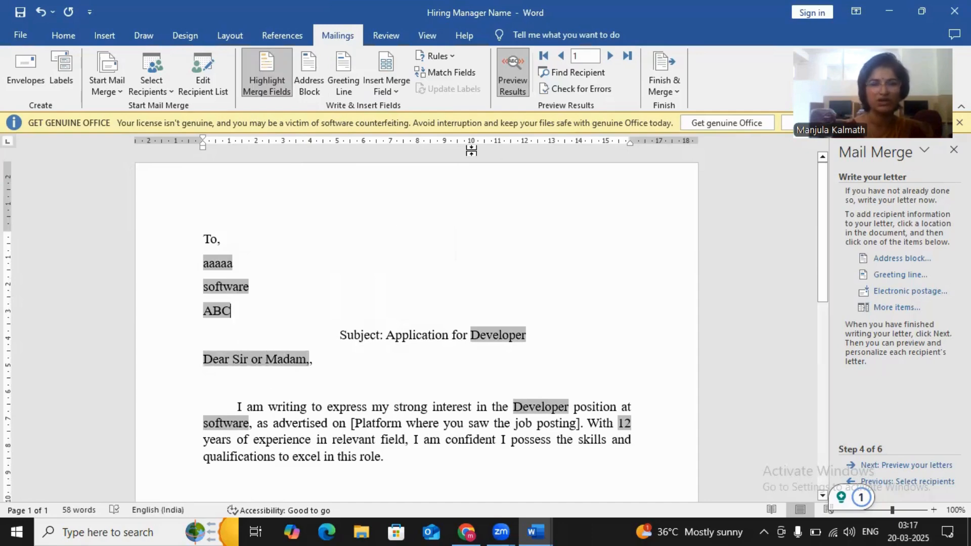
click(517, 80)
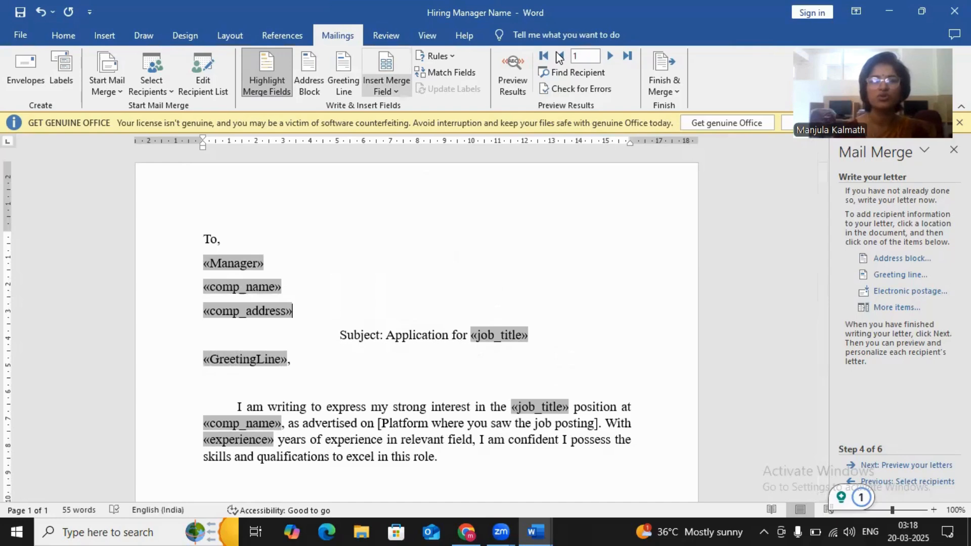
click(513, 86)
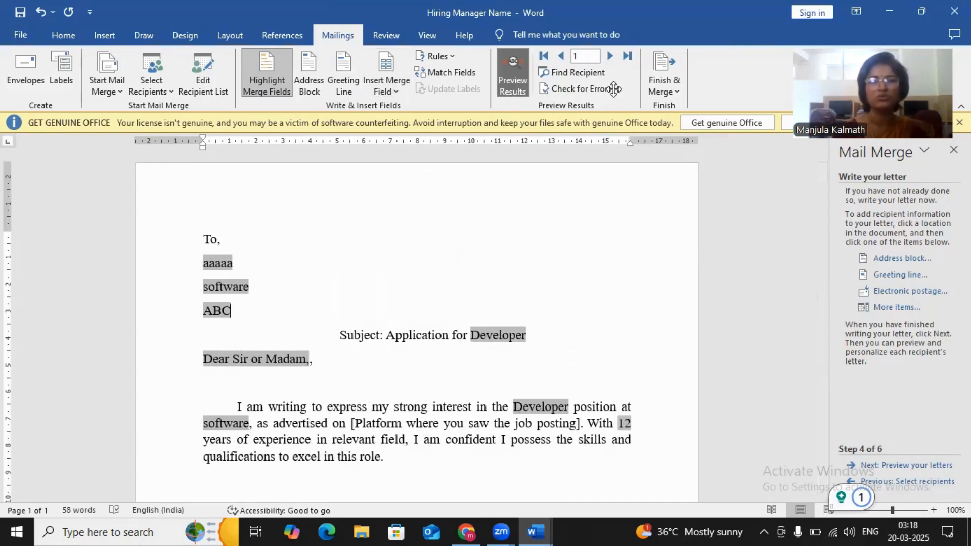
- Browse the previewed letters through to the third recipient and return to the first
click(610, 55)
click(610, 56)
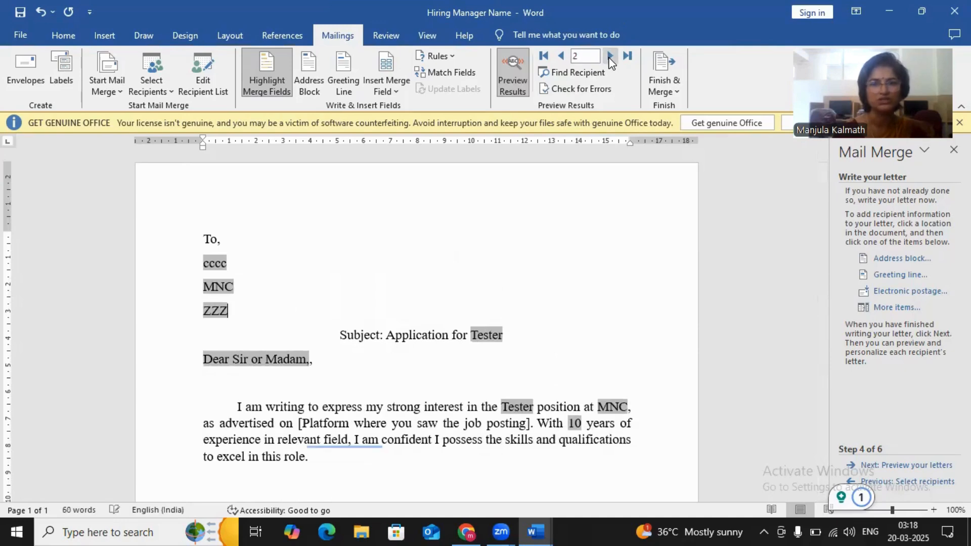
click(561, 56)
click(561, 56)
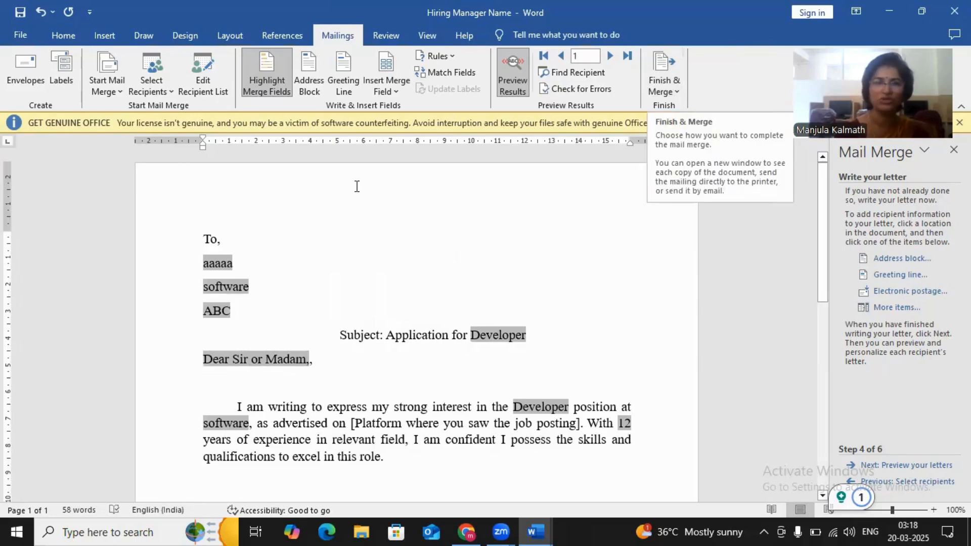
click(265, 92)
click(271, 93)
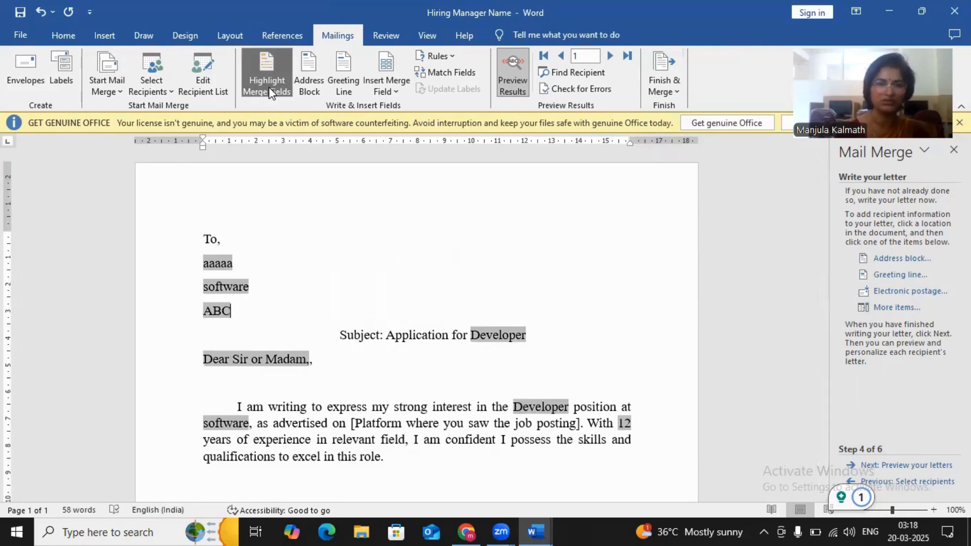
click(313, 92)
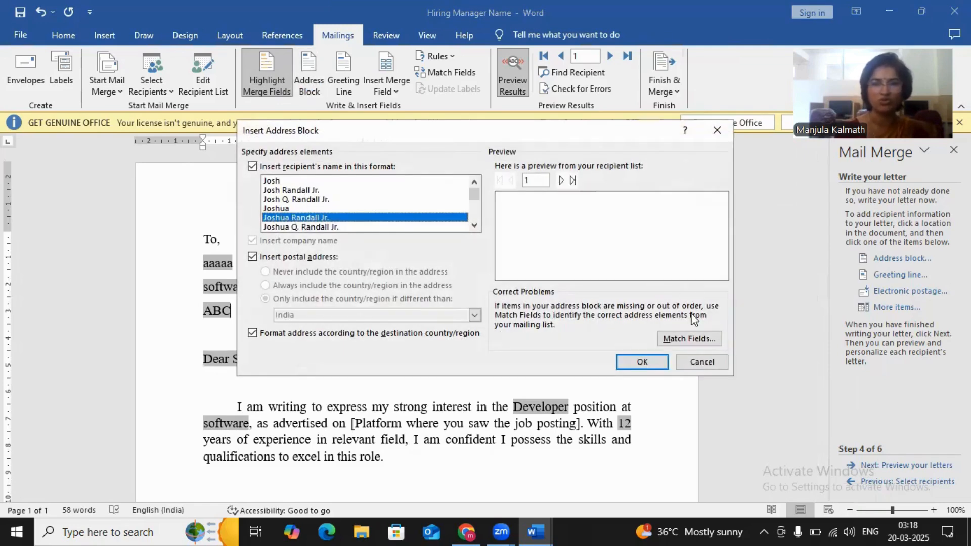
click(696, 361)
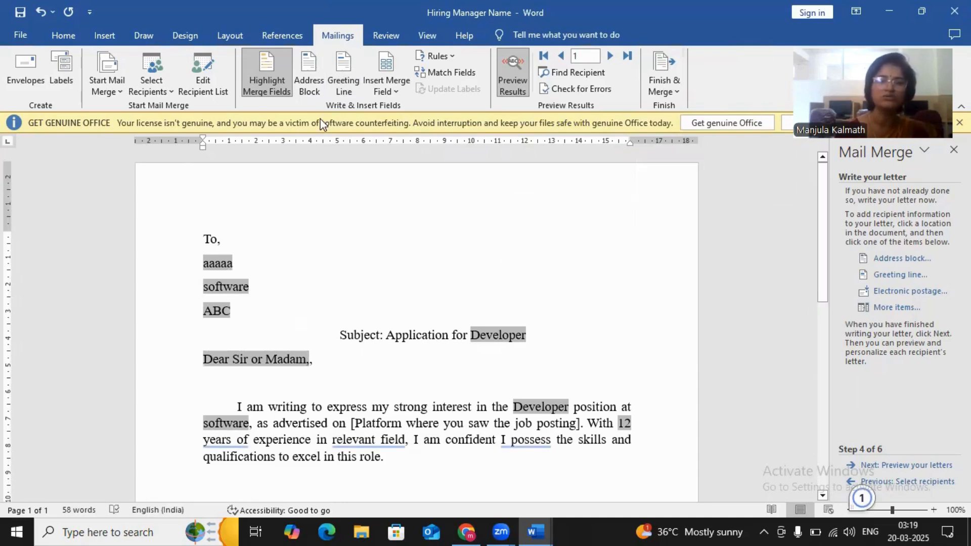
click(397, 92)
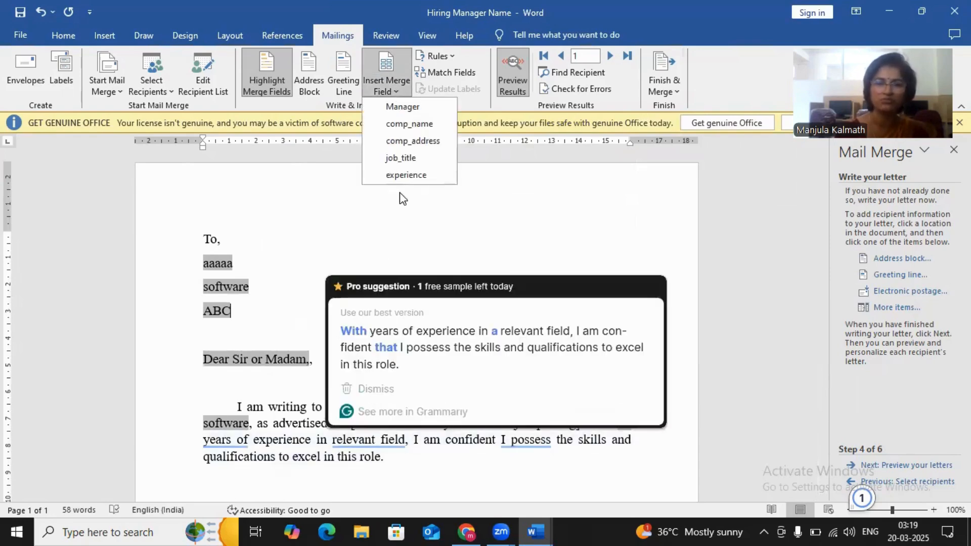
click(413, 395)
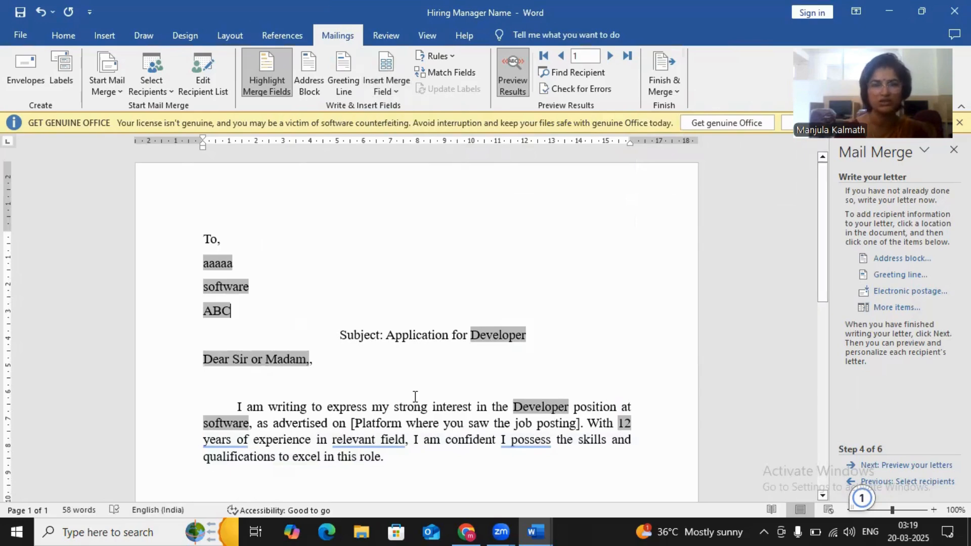
- Review the recipient entries in the applicationlist.mdb data source and the options for selecting recipients, leaving everything as is
click(203, 81)
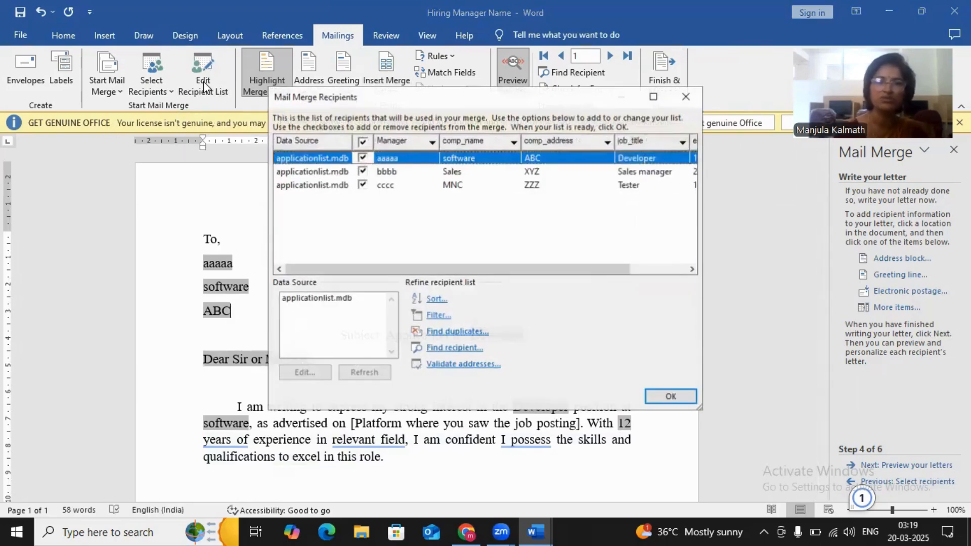
click(317, 297)
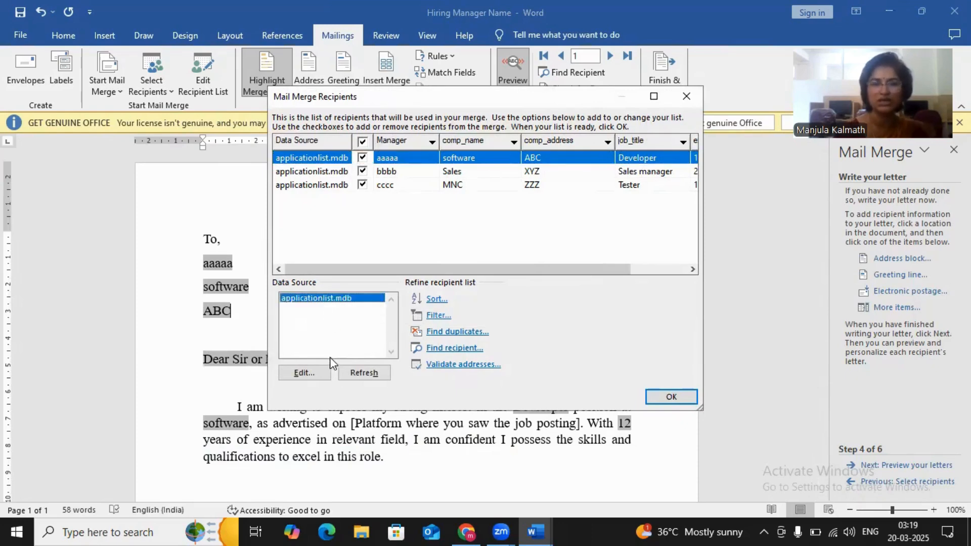
click(304, 372)
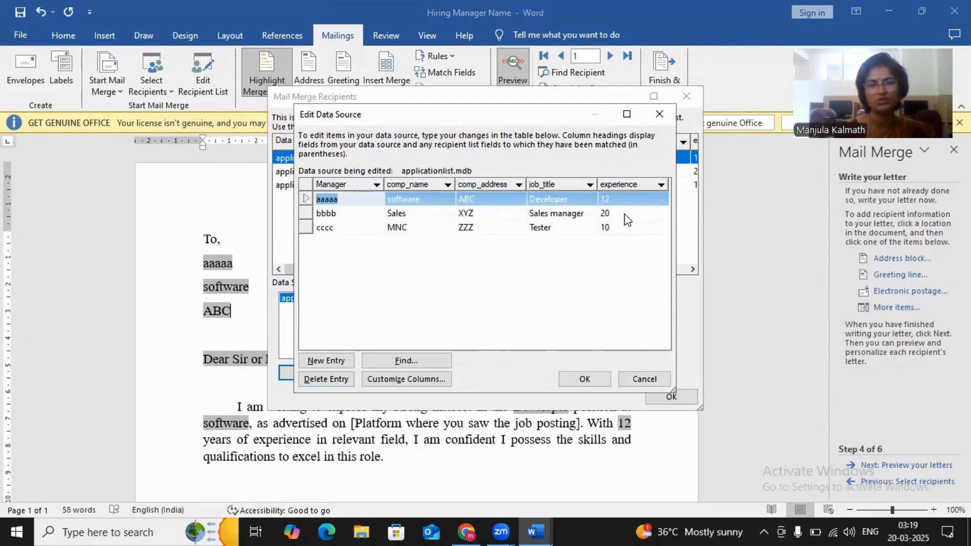
click(644, 379)
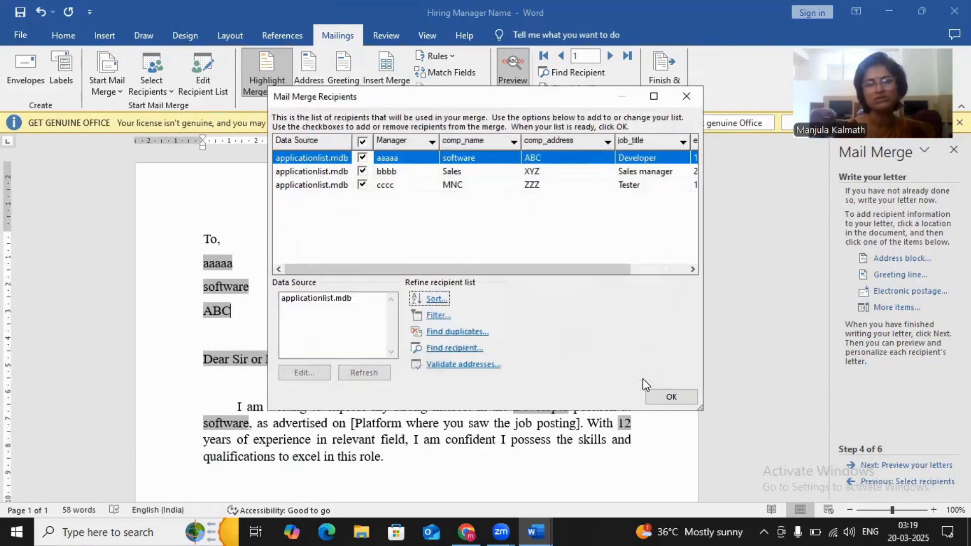
click(685, 392)
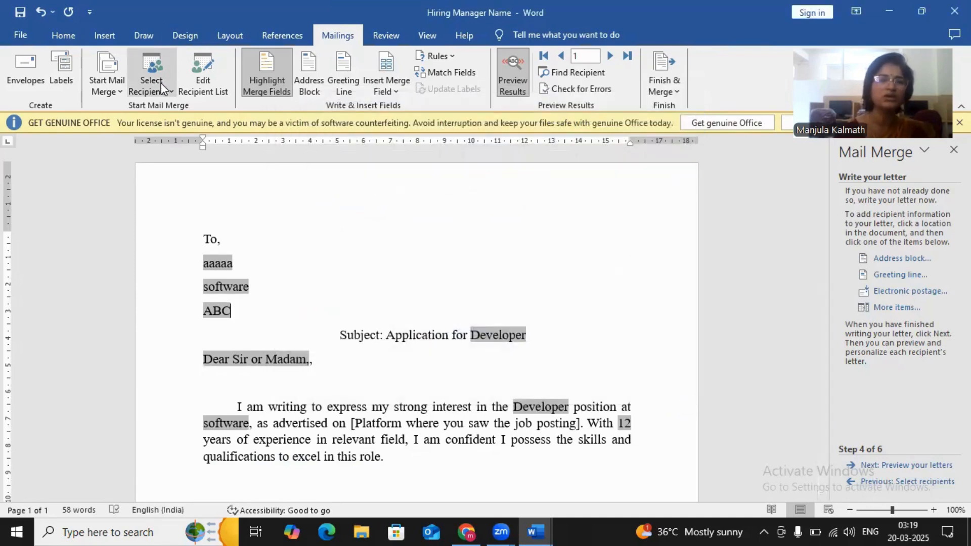
click(159, 86)
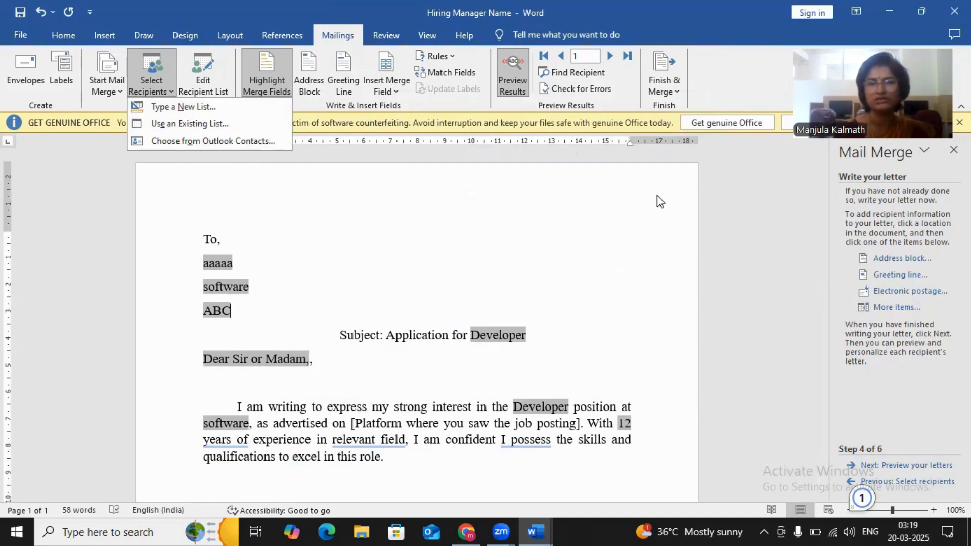
click(636, 214)
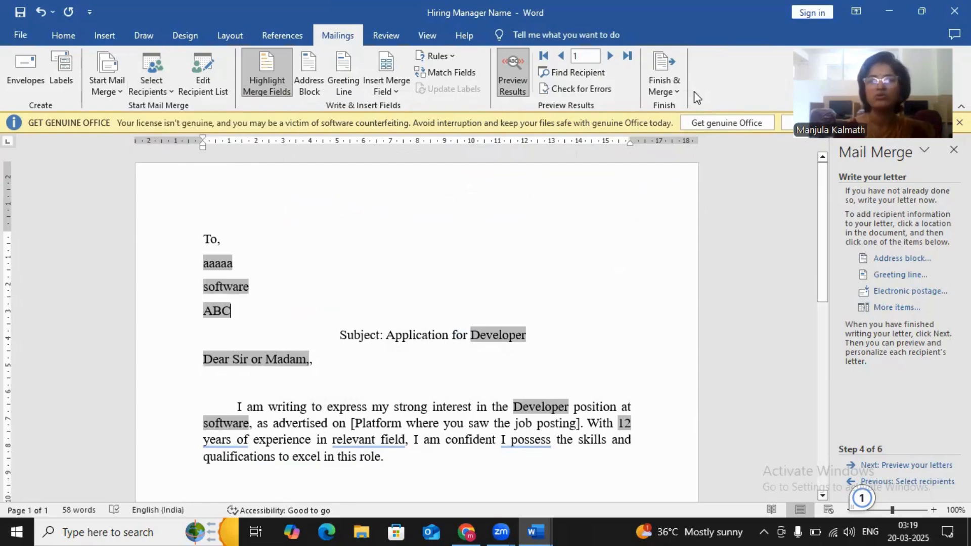
- Finish the merge by generating individual editable letters for all records in a new document
click(666, 91)
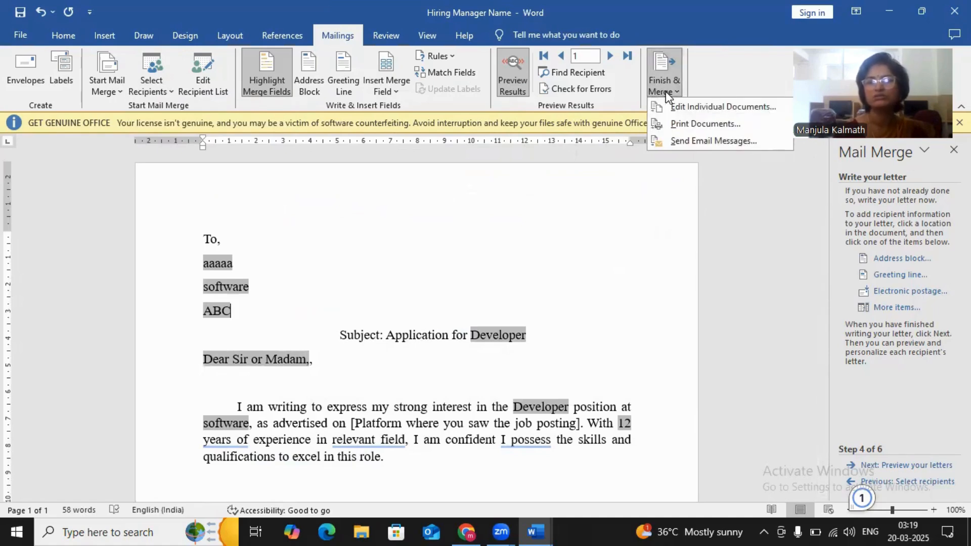
click(722, 107)
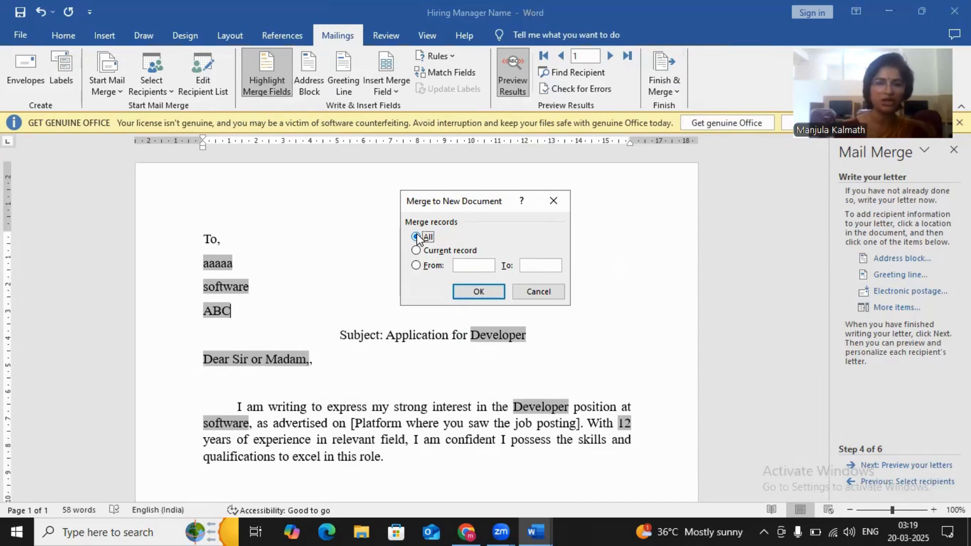
click(475, 291)
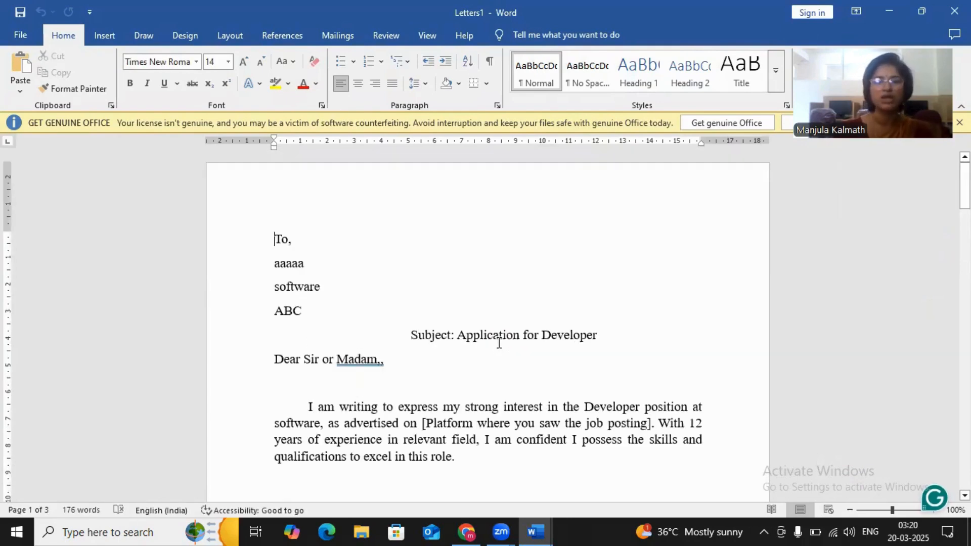
- Read through the merged letters for all recipients, return to the first, and close the merged document without saving
key(Page_Down)
key(Page_Down)
key(Page_Down)
key(Page_Up)
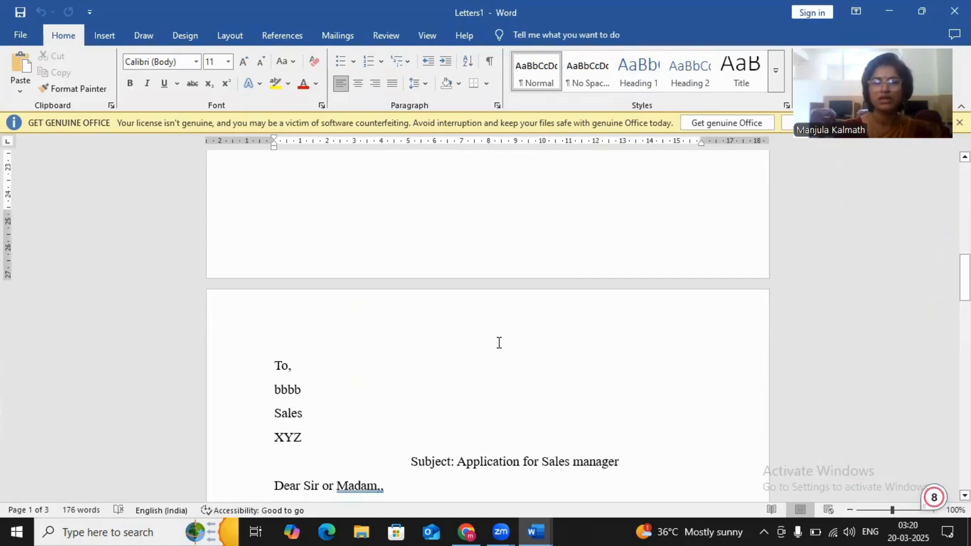
key(Page_Down)
key(Page_Down)
key(Page_Down)
key(Page_Down)
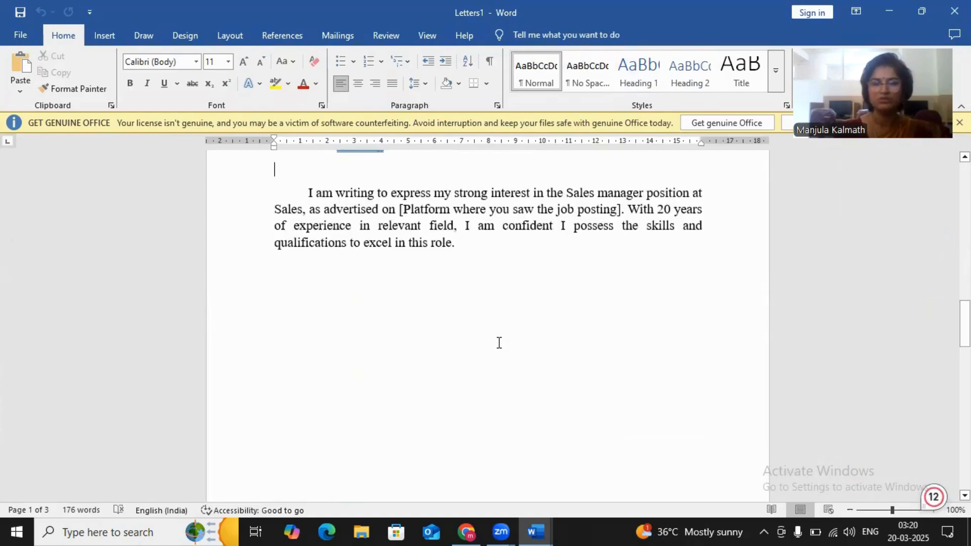
key(Page_Down)
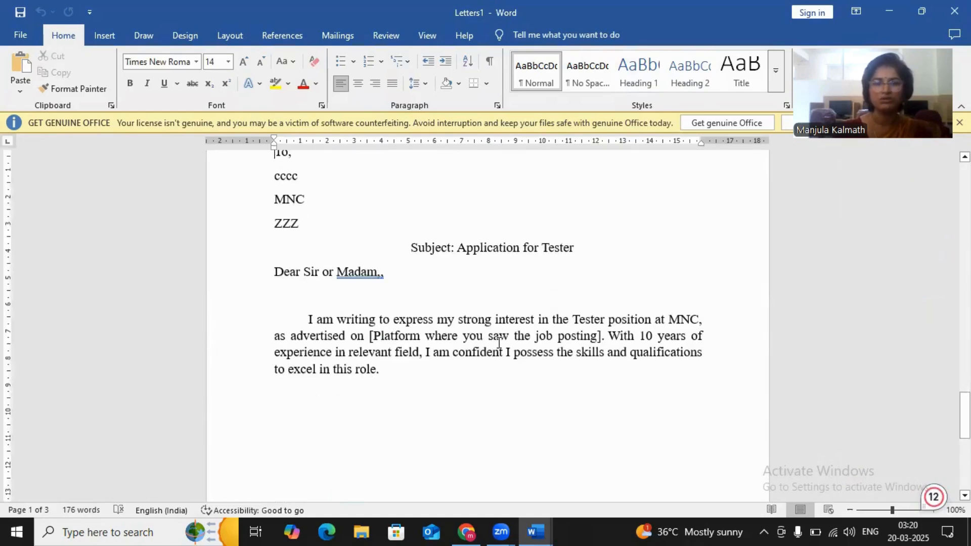
key(Page_Down)
key(Page_Down)
key(Page_Down)
key(Page_Down)
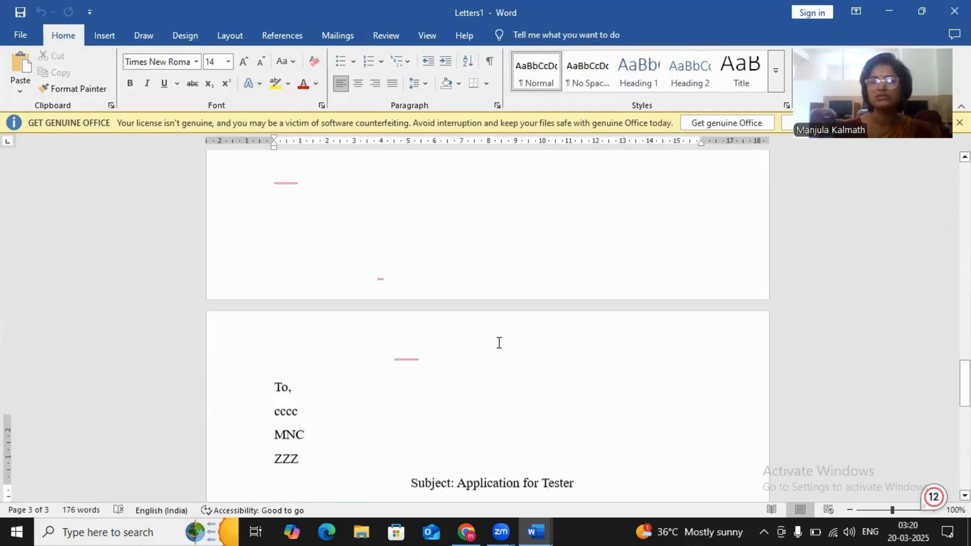
key(Page_Up)
key(Page_Up)
key(Page_Up)
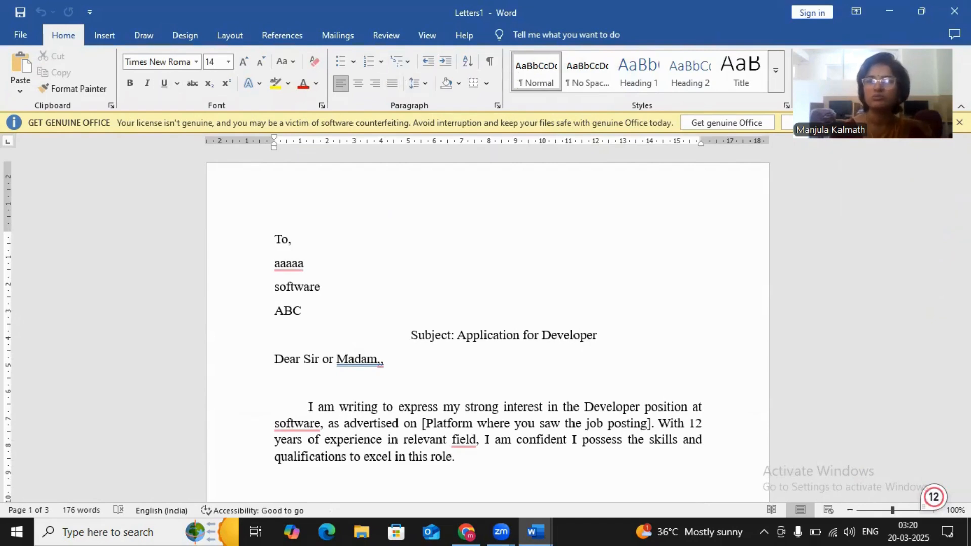
click(955, 11)
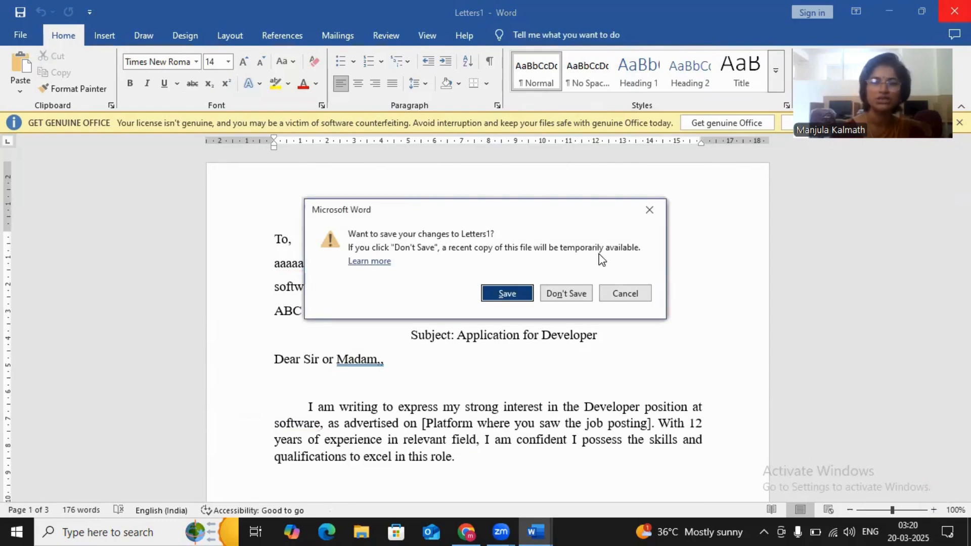
click(565, 294)
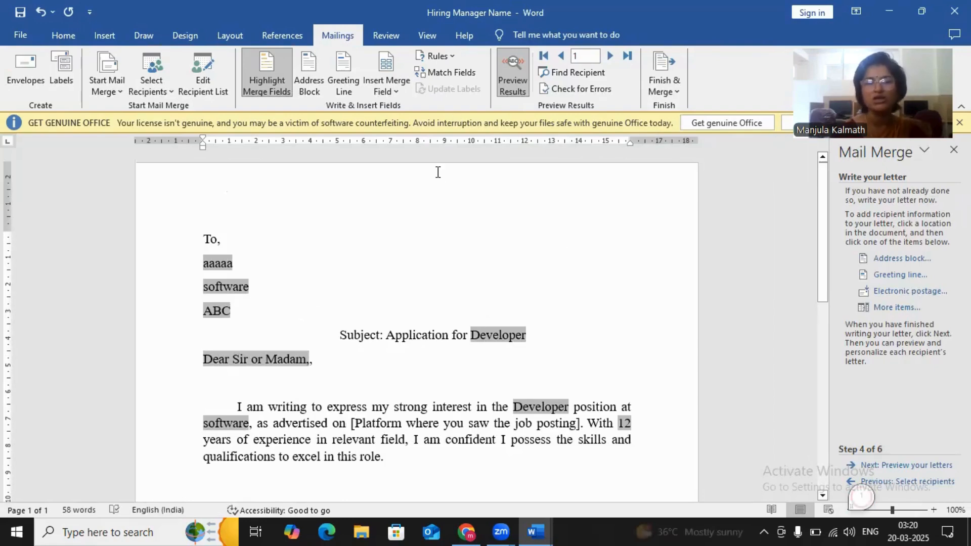
- Merge only records 2 to 3 into a new document of individual editable letters
click(677, 91)
click(684, 107)
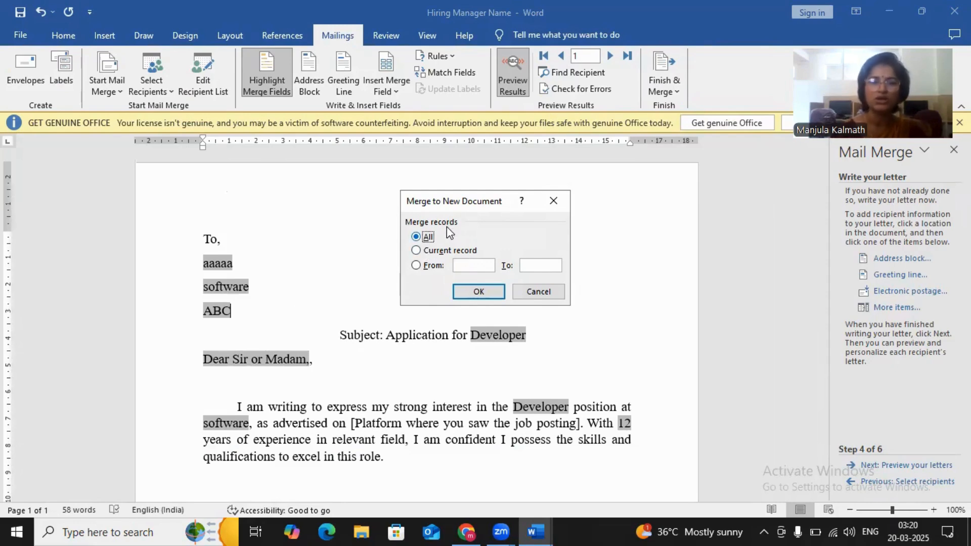
click(468, 264)
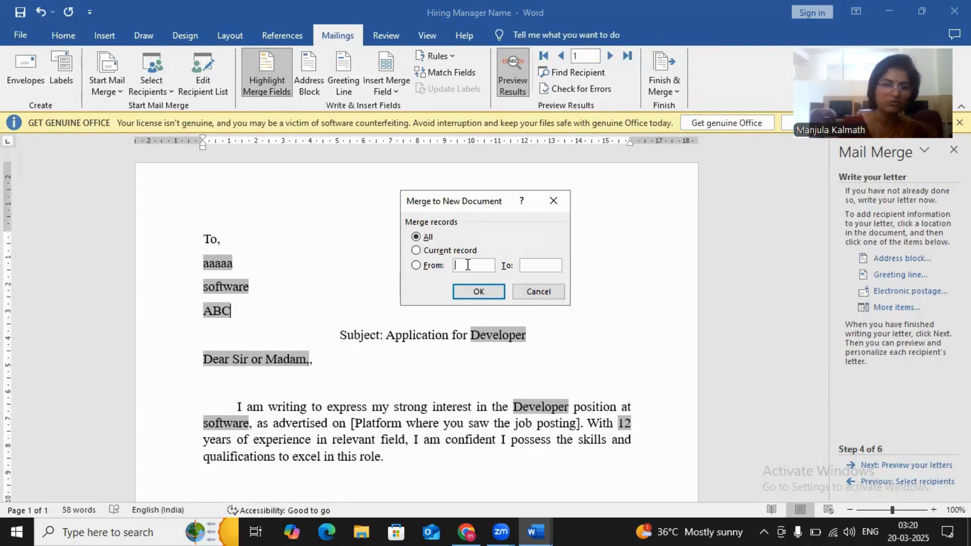
text(2)
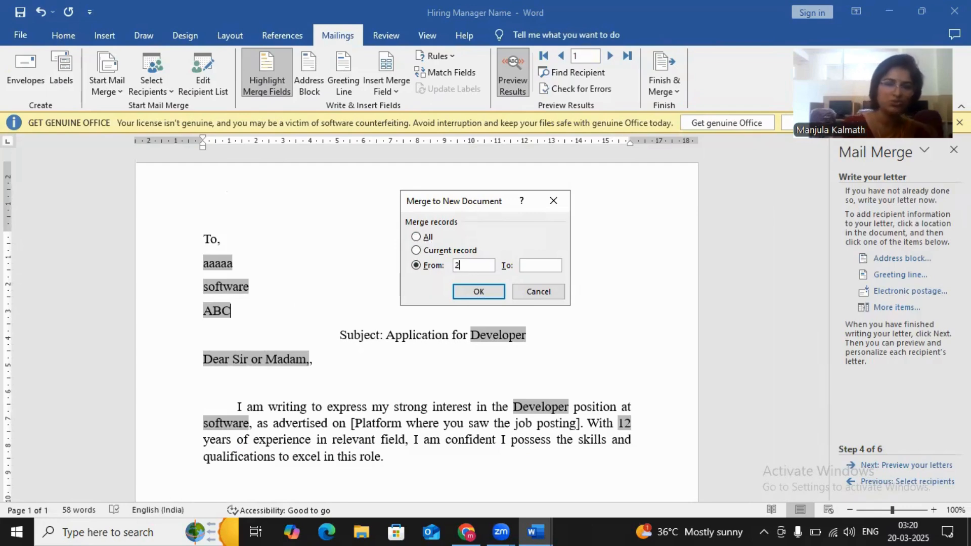
click(538, 266)
text(3)
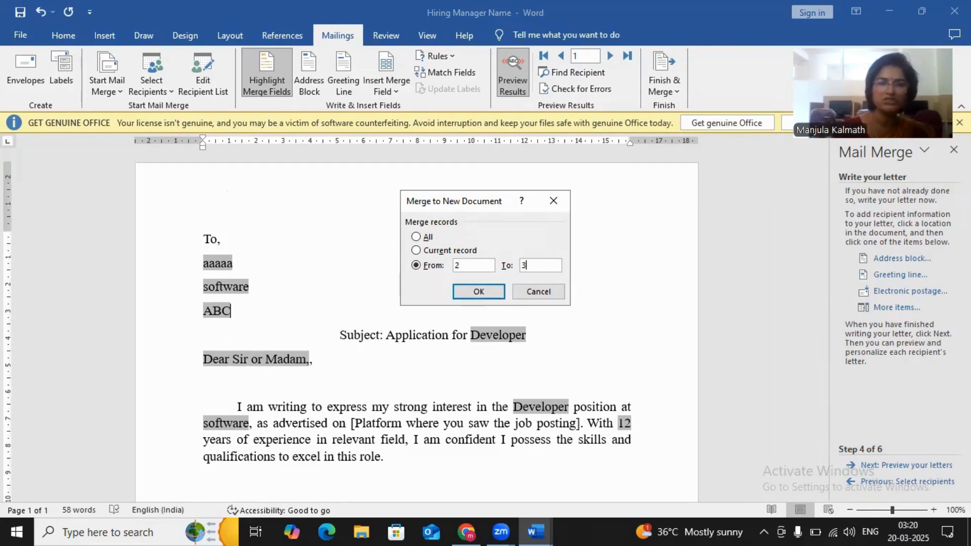
click(490, 291)
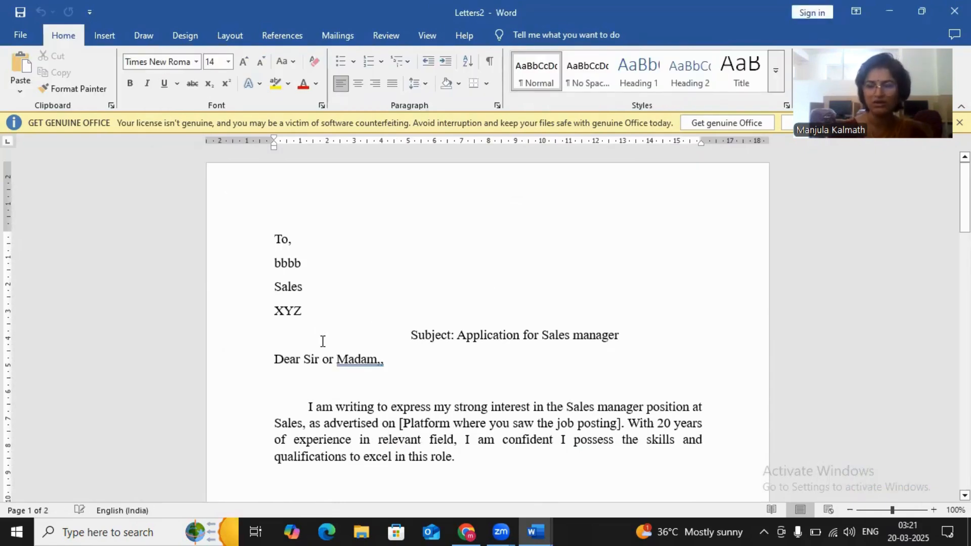
- Check the letters merged from the limited record range and close that document without saving
scroll(322, 342, down, 20)
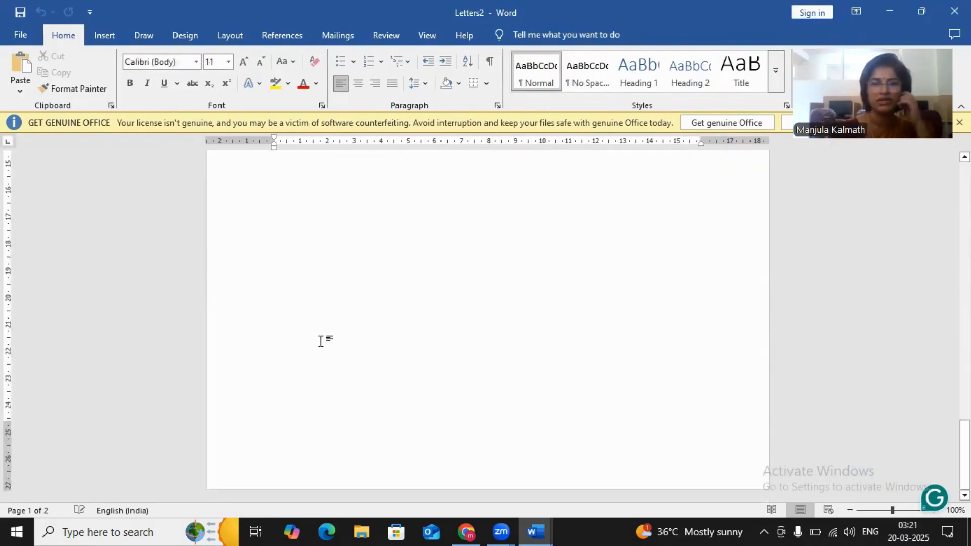
scroll(322, 342, up, 20)
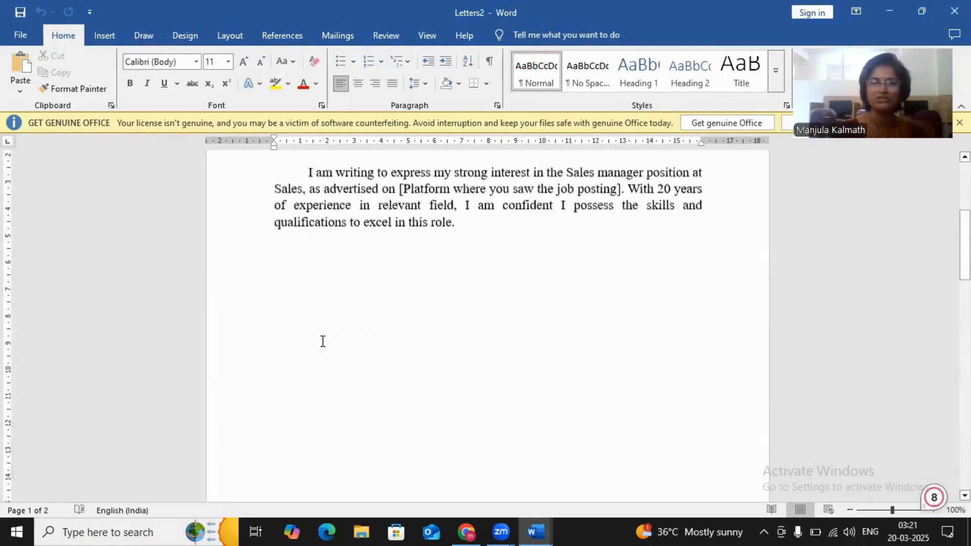
scroll(323, 341, up, 7)
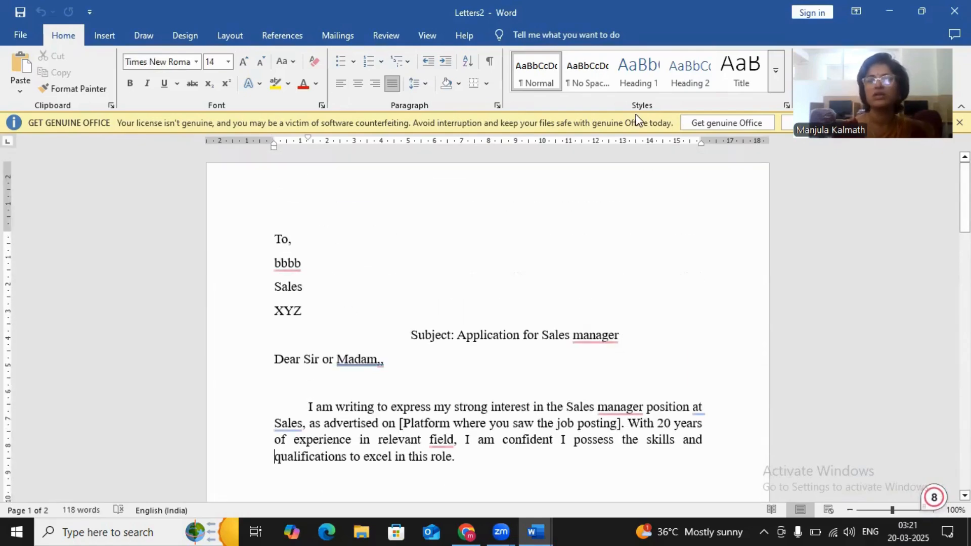
click(955, 11)
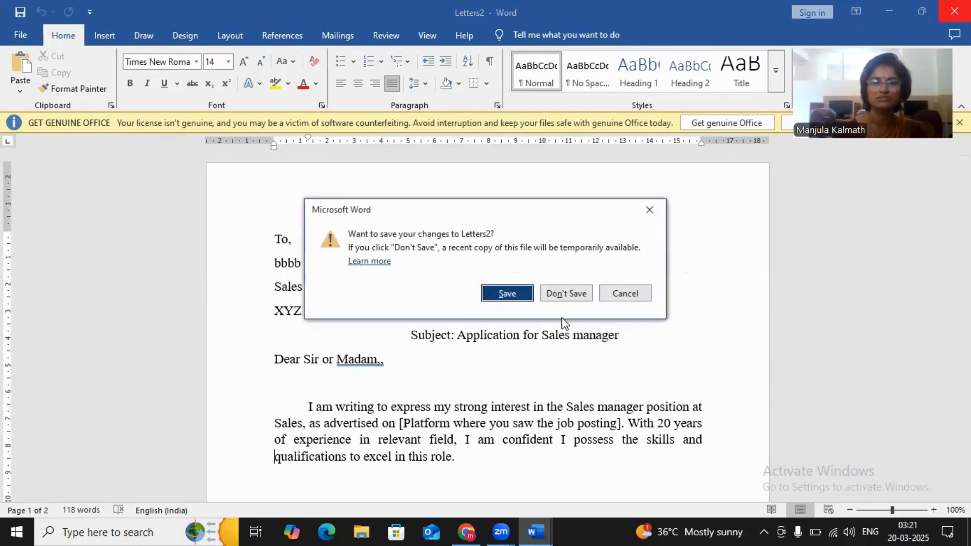
click(574, 290)
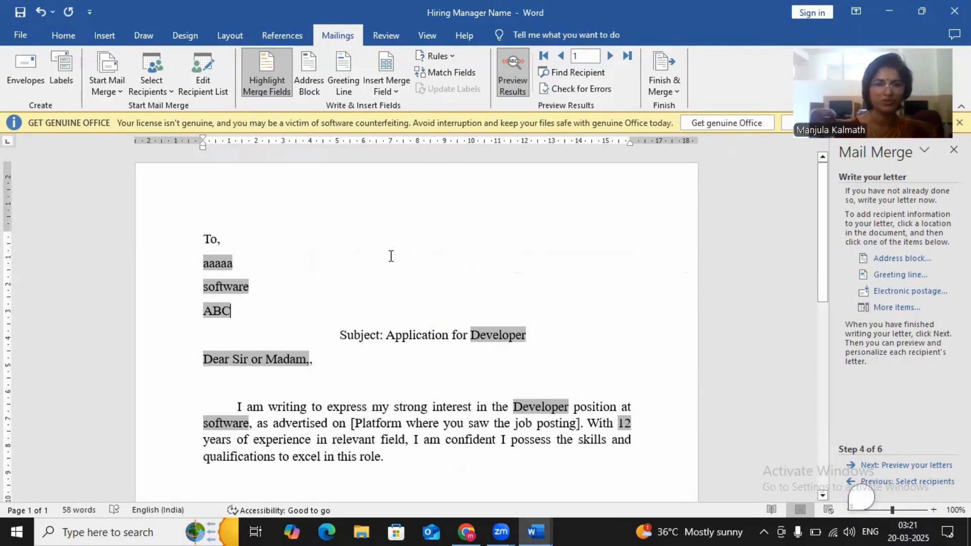
- Advance the mail merge wizard from writing the letter through the preview stage to completing the merge
click(111, 93)
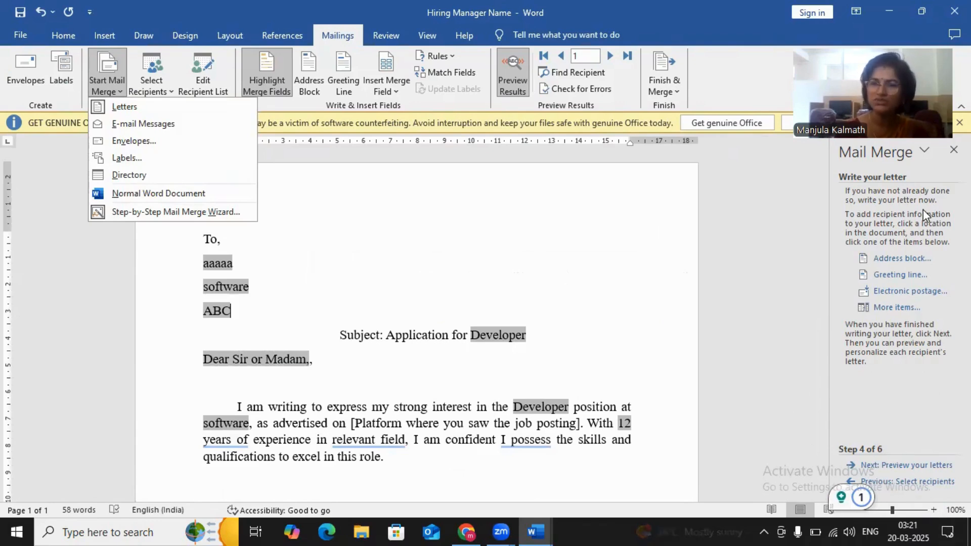
click(521, 269)
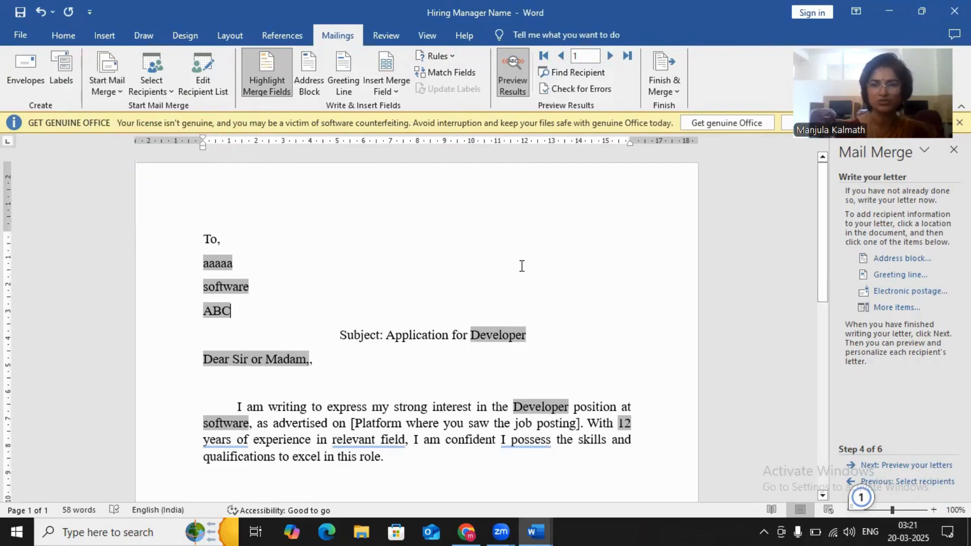
click(905, 466)
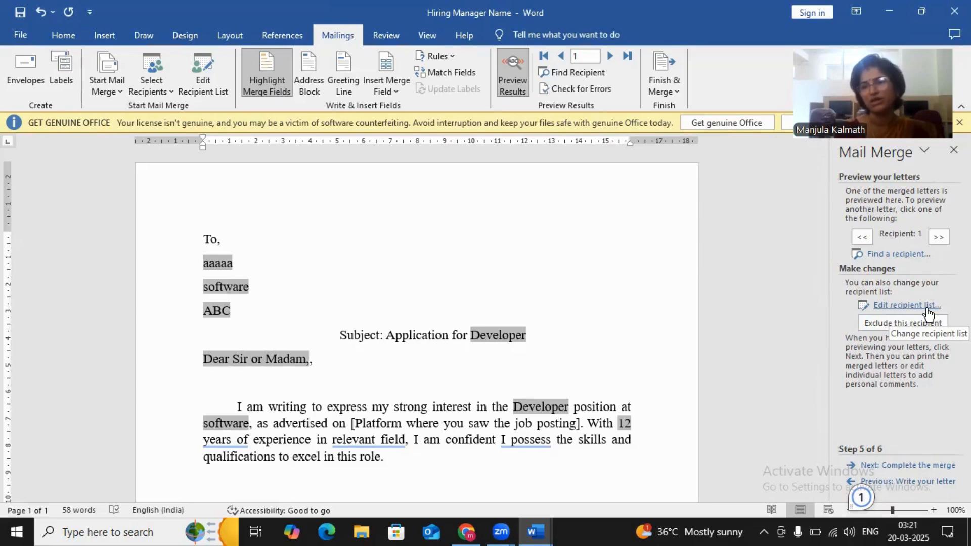
click(919, 469)
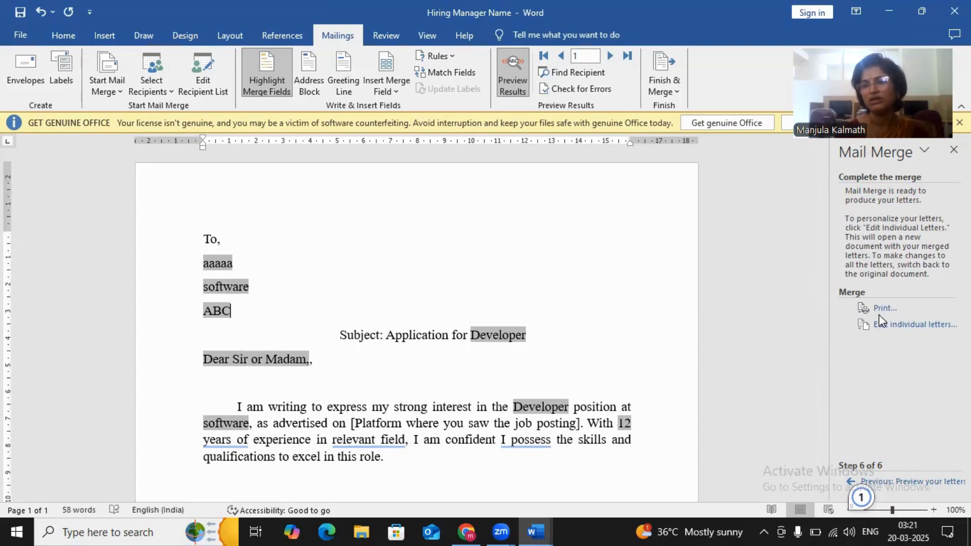